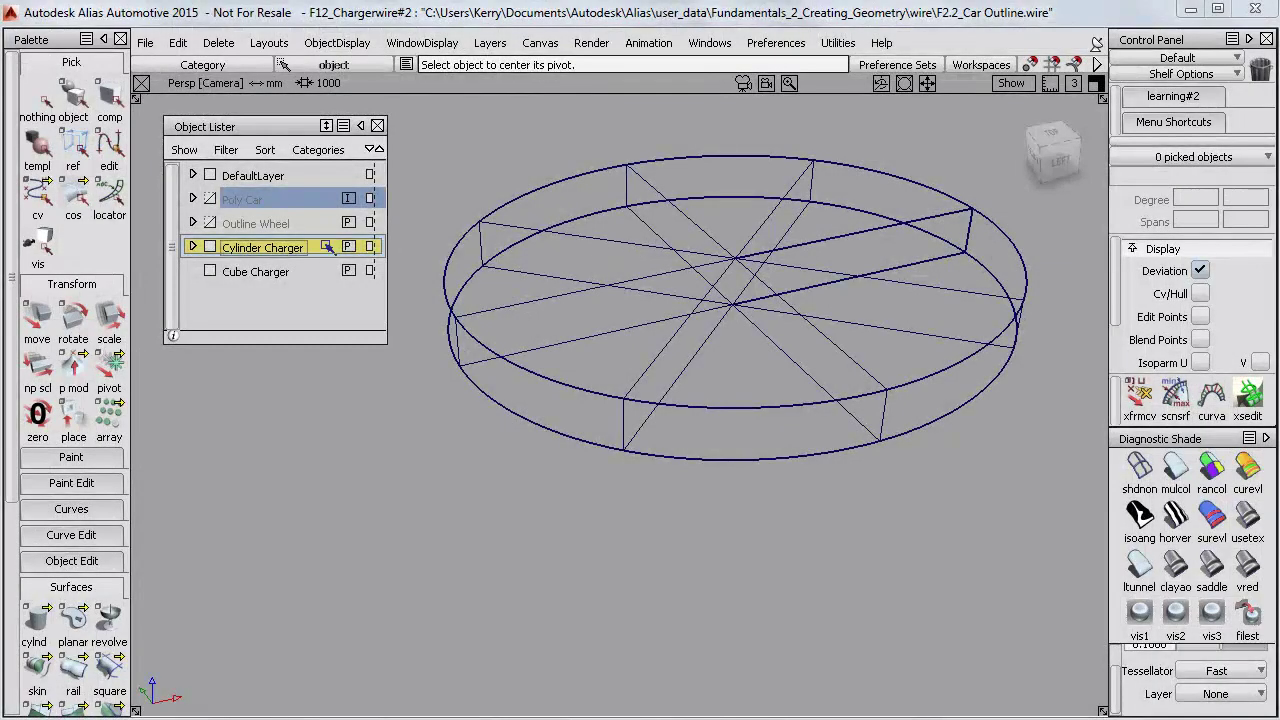
- Pick the cylinder and snap its pivot to the centre of its base cap
{"action": "left_click", "coordinate": [73, 97]}
{"action": "left_click", "coordinate": [707, 314]}
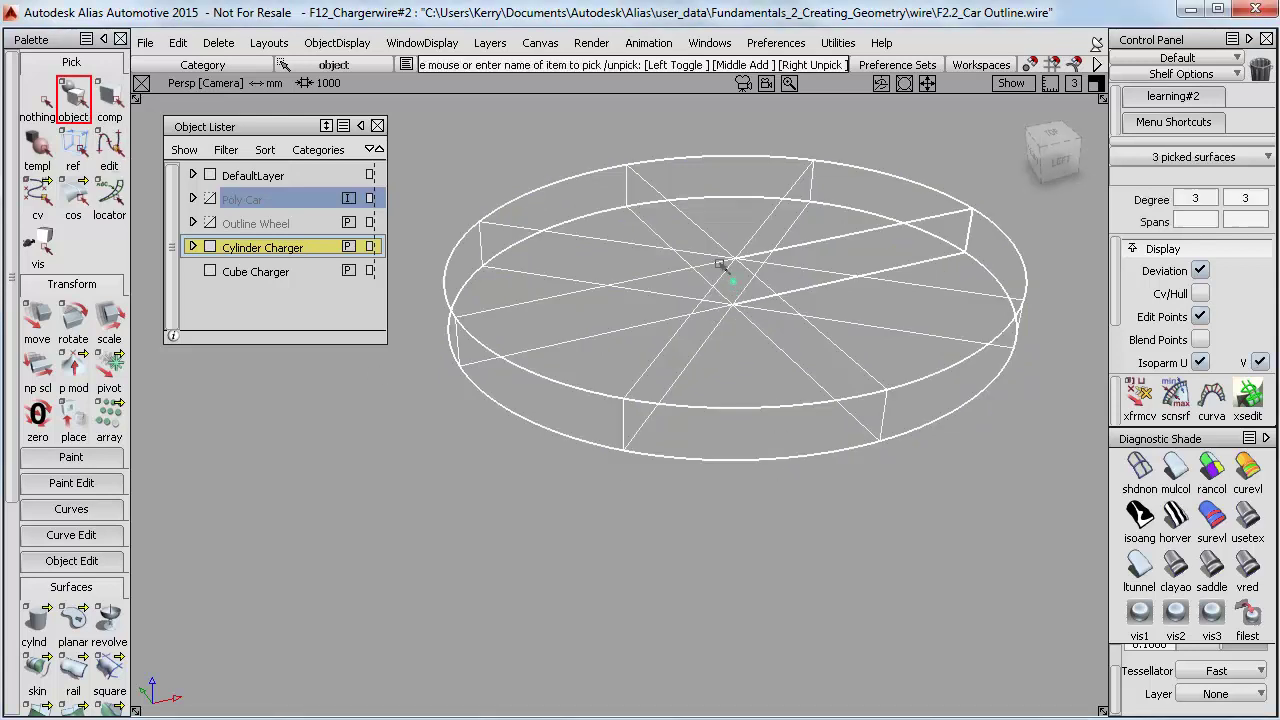
{"action": "left_click", "coordinate": [109, 368]}
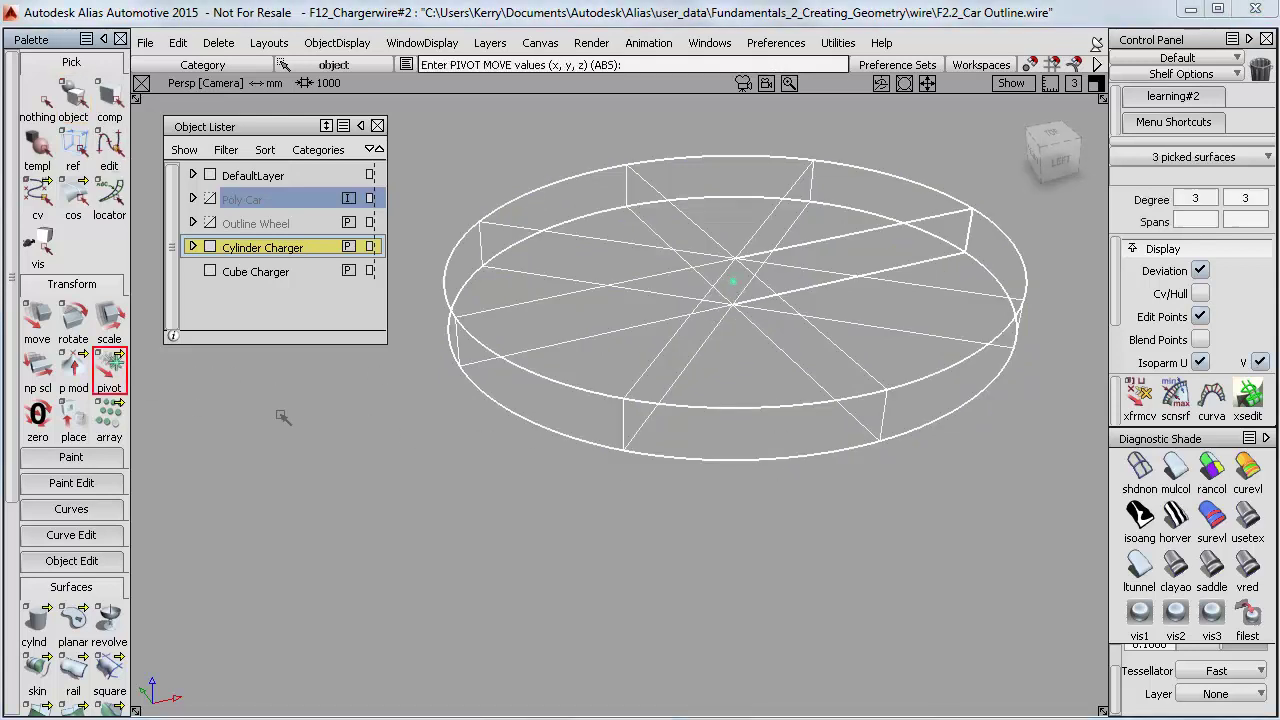
{"action": "left_click", "coordinate": [794, 368], "text": "ctrl+alt"}
{"action": "left_click_drag", "start_coordinate": [794, 368], "coordinate": [731, 279], "text": "ctrl+alt"}
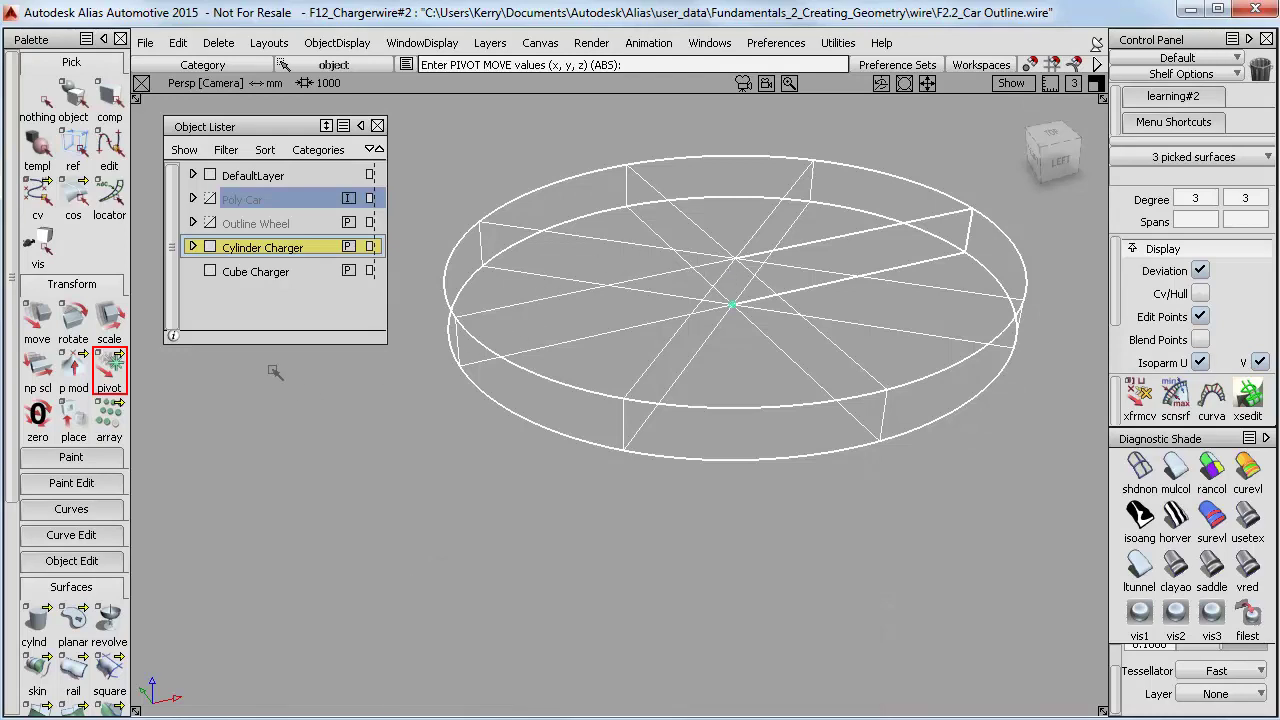
- Hide the Cylinder Charger layer and make Cube Charger the active layer
{"action": "key", "text": "ctrl+h"}
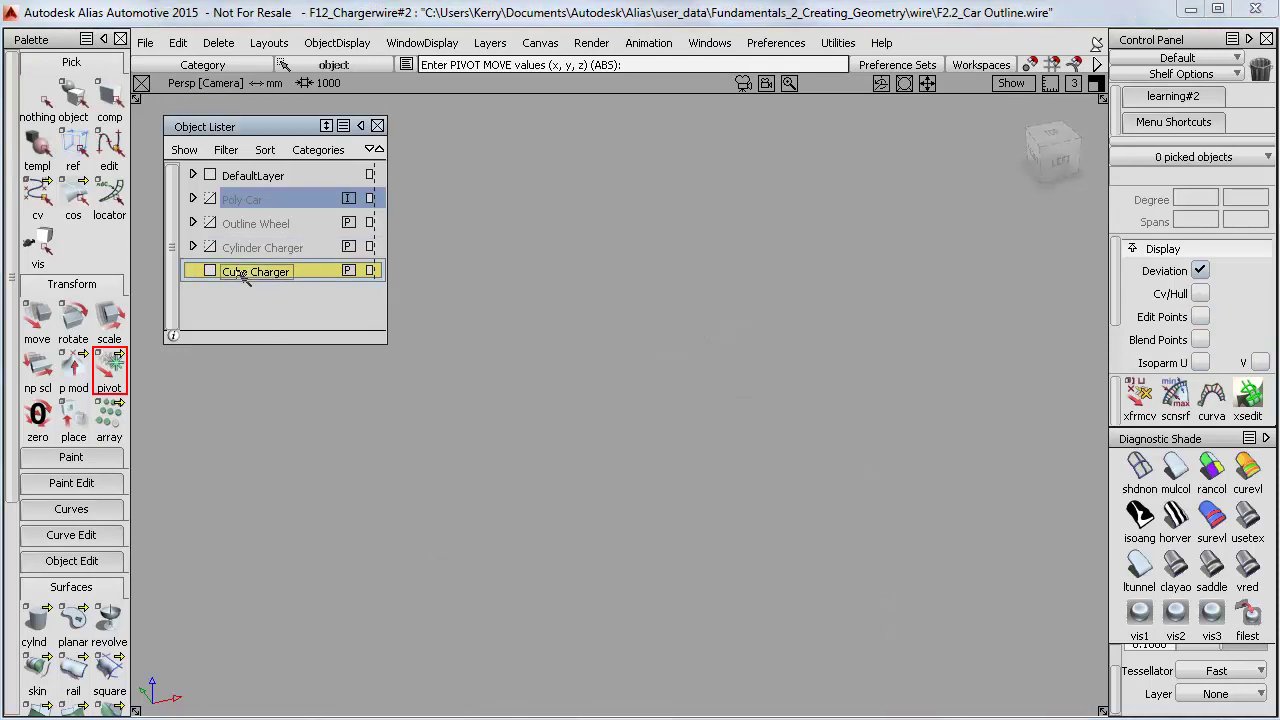
{"action": "left_click", "coordinate": [245, 272]}
- Display the grid in the perspective view and place a cube primitive snapped to the origin
{"action": "left_click", "coordinate": [1010, 83]}
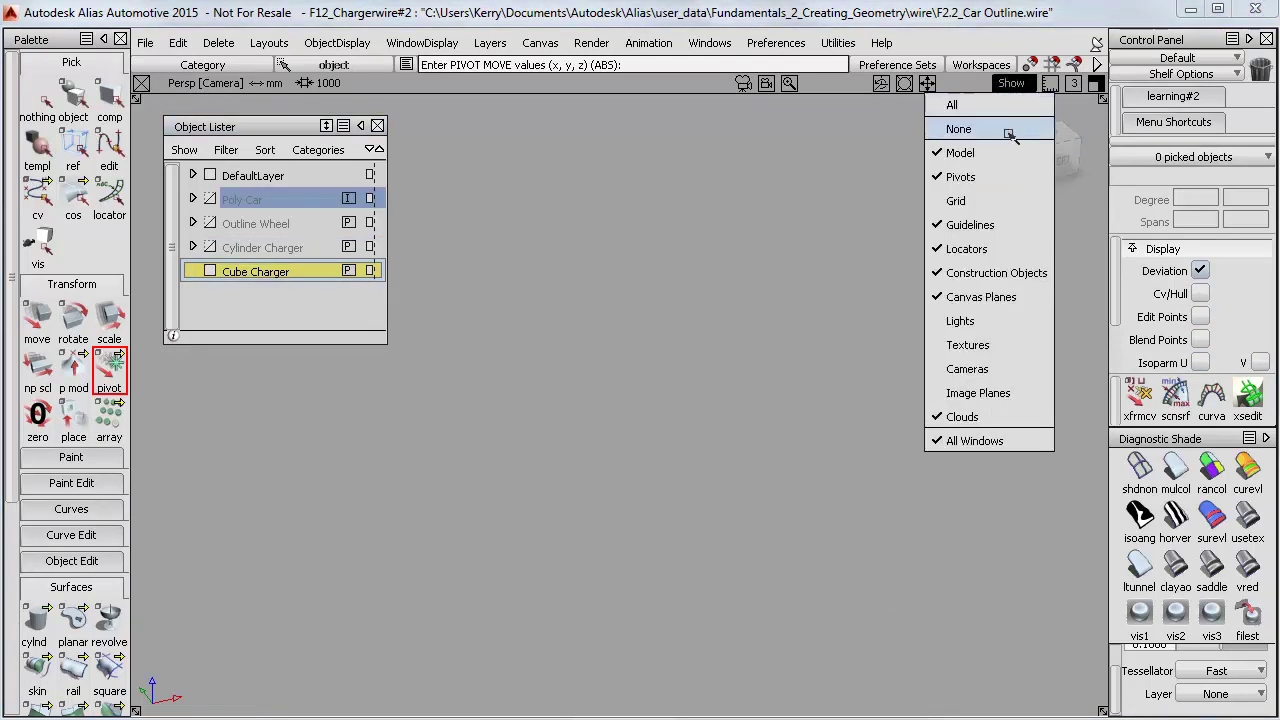
{"action": "left_click", "coordinate": [975, 200]}
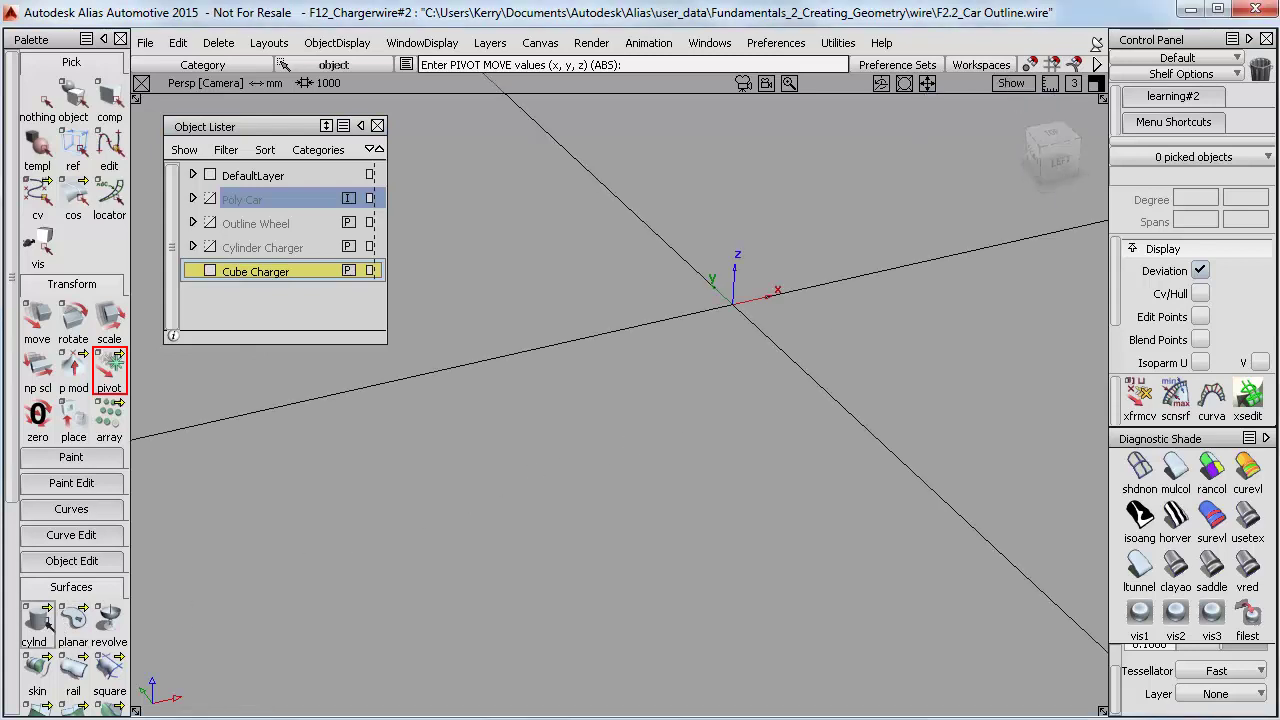
{"action": "left_click_drag", "start_coordinate": [37, 620], "coordinate": [217, 628]}
{"action": "left_click", "coordinate": [737, 322], "text": "alt"}
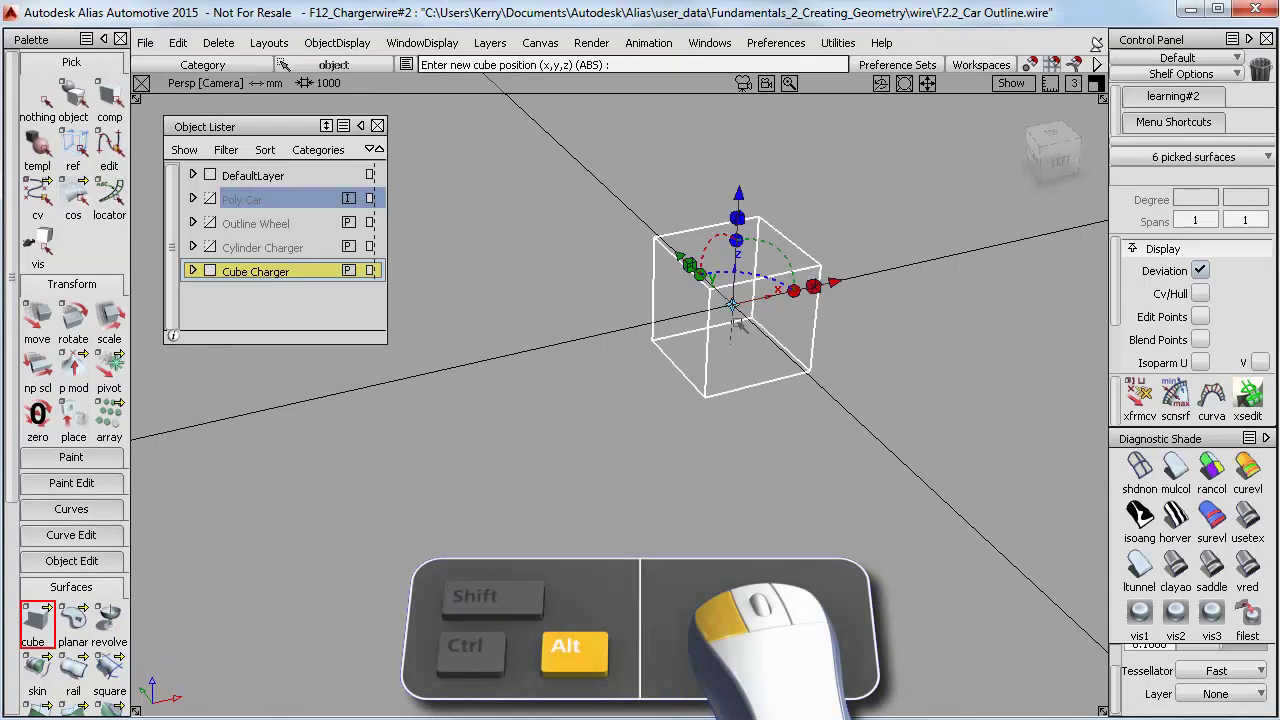
- Enlarge the cube proportionally, and reduce its height with non-proportional scaling to form a low square block
{"action": "left_click", "coordinate": [109, 318]}
{"action": "left_click_drag", "start_coordinate": [600, 432], "coordinate": [760, 402]}
{"action": "left_click", "coordinate": [37, 368]}
{"action": "right_click_drag", "start_coordinate": [485, 340], "coordinate": [487, 541]}
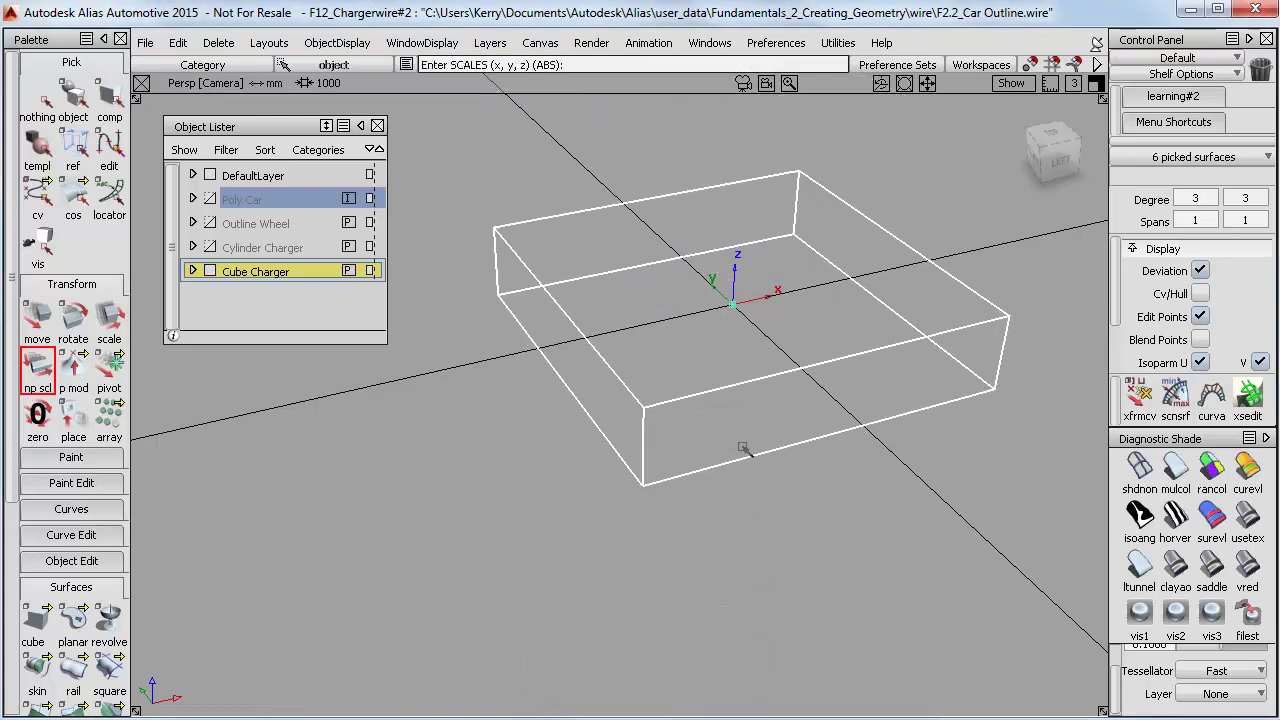
- Raise the patch precision of the block so intermediate curves are drawn through the middle of its faces
{"action": "left_click_drag", "start_coordinate": [770, 466], "coordinate": [718, 354], "text": "alt+shift"}
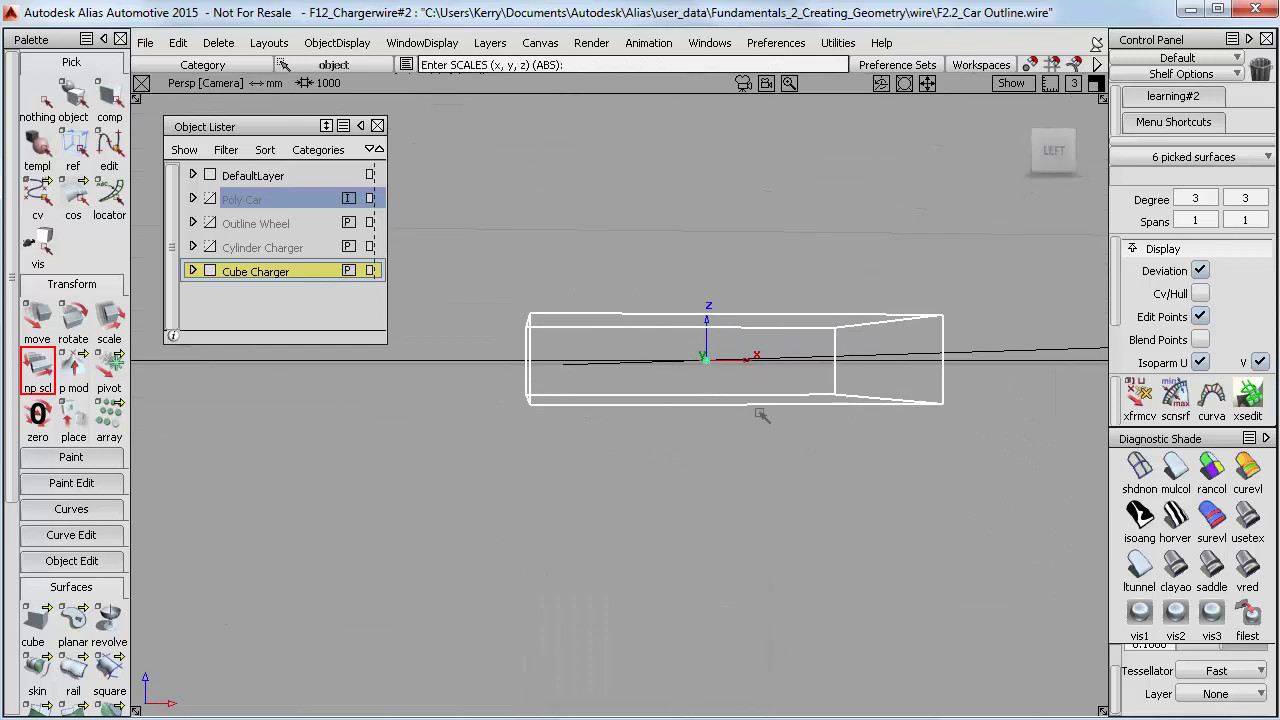
{"action": "left_click_drag", "start_coordinate": [641, 320], "coordinate": [766, 449], "text": "alt+shift"}
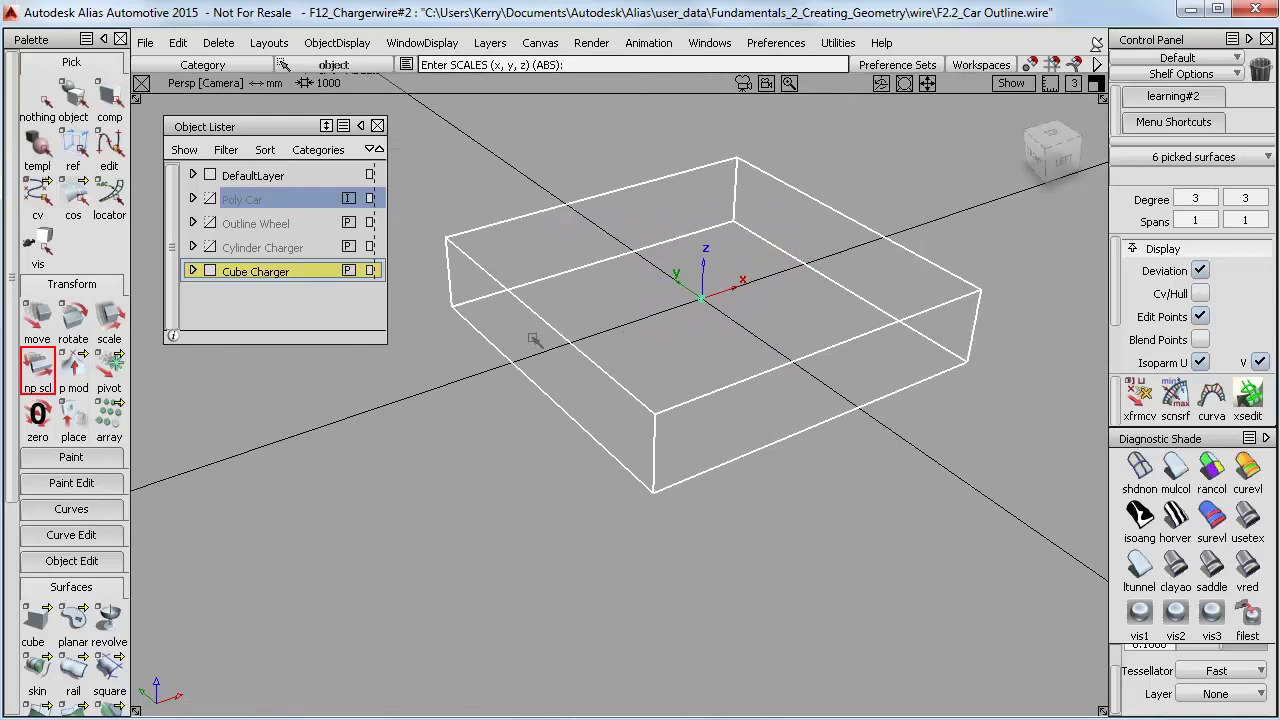
{"action": "left_click", "coordinate": [112, 561]}
{"action": "left_click", "coordinate": [73, 615]}
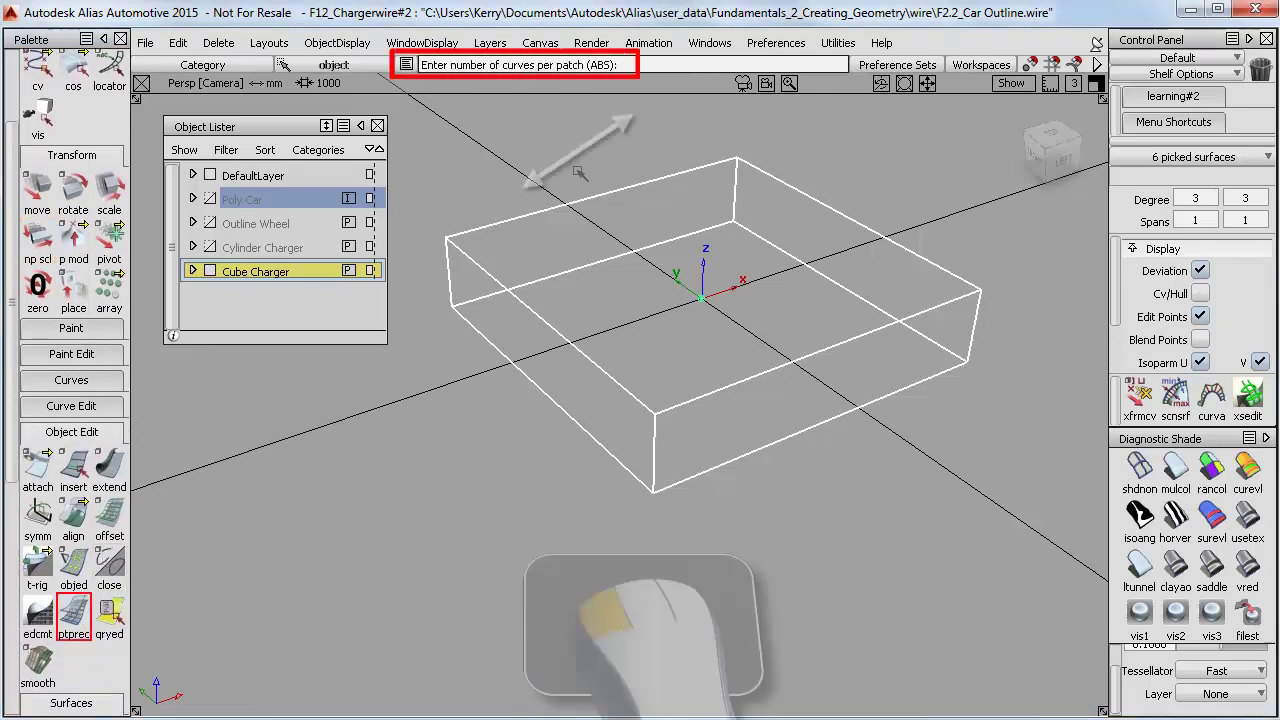
{"action": "mouse_move", "coordinate": [575, 172]}
{"action": "left_mouse_down"}
{"action": "mouse_move", "coordinate": [618, 148]}
{"action": "mouse_move", "coordinate": [580, 172]}
{"action": "left_mouse_up"}
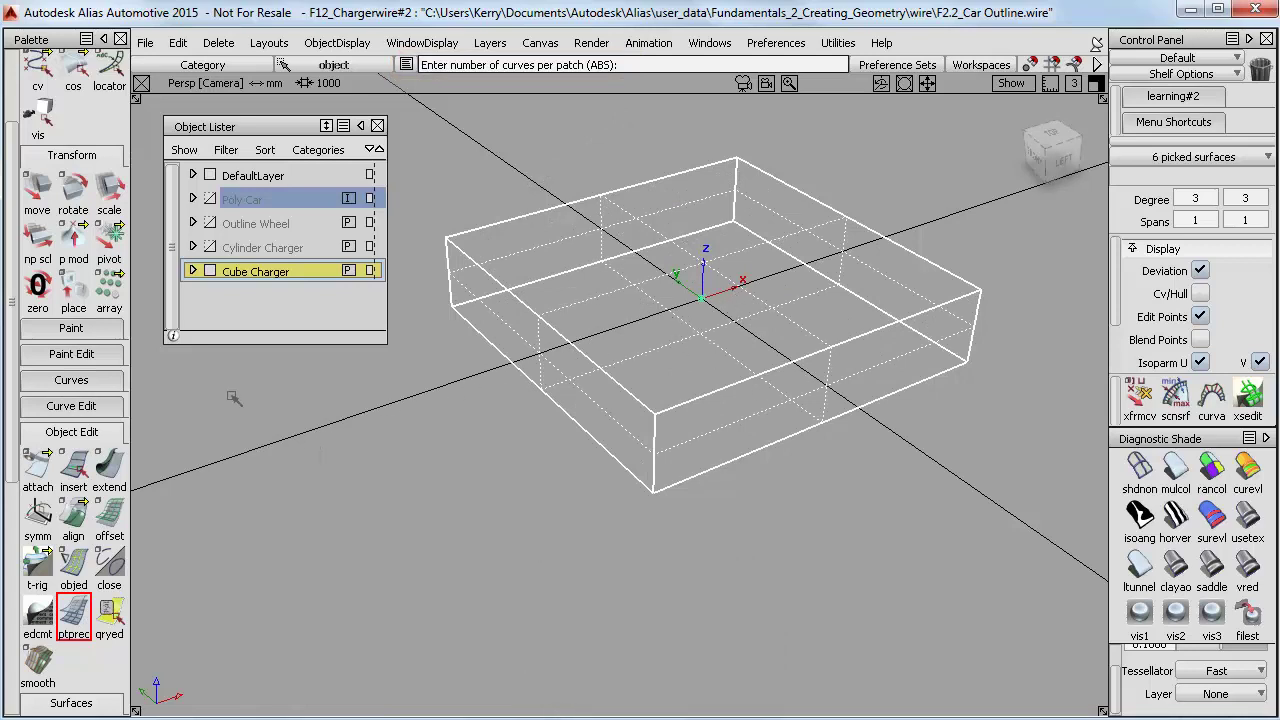
- Snap the block's pivot along the base's mid curve to the centre of the bottom face, and open the curve snap options
{"action": "left_click", "coordinate": [109, 240]}
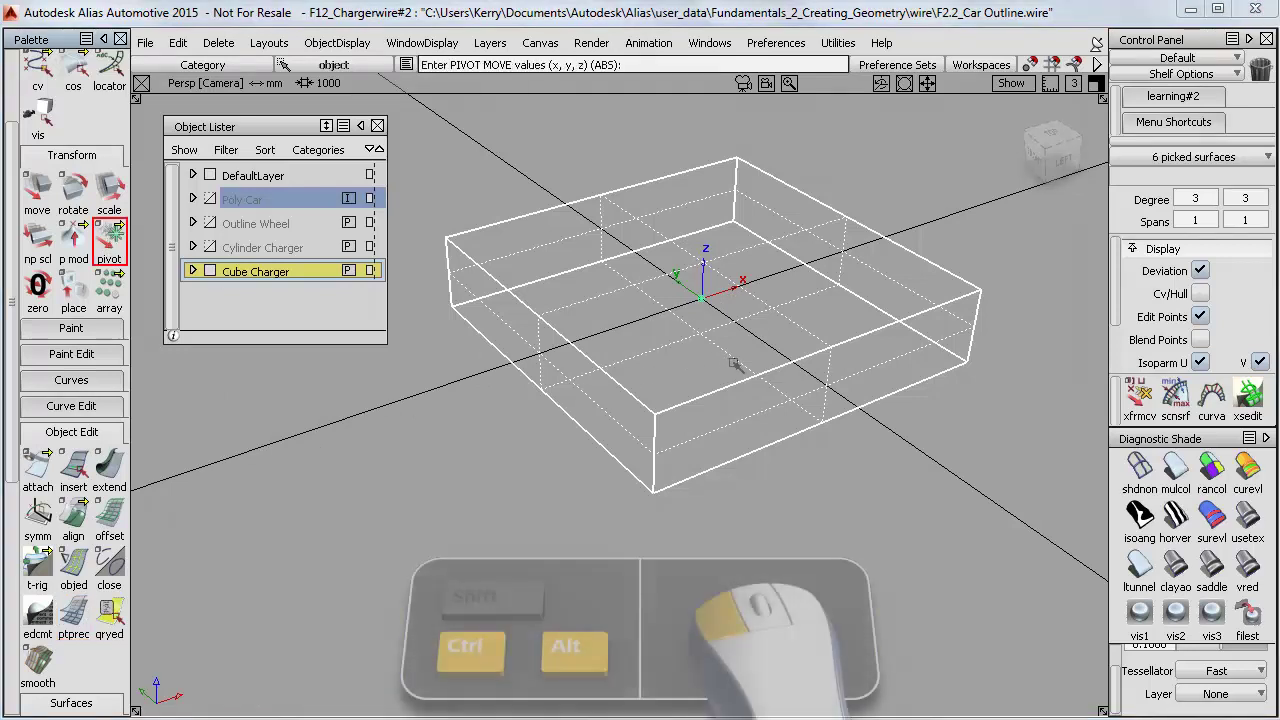
{"action": "mouse_move", "coordinate": [736, 365]}
{"action": "left_mouse_down", "text": "ctrl+alt"}
{"action": "mouse_move", "coordinate": [648, 296]}
{"action": "mouse_move", "coordinate": [743, 378]}
{"action": "left_mouse_up", "text": "ctrl+alt"}
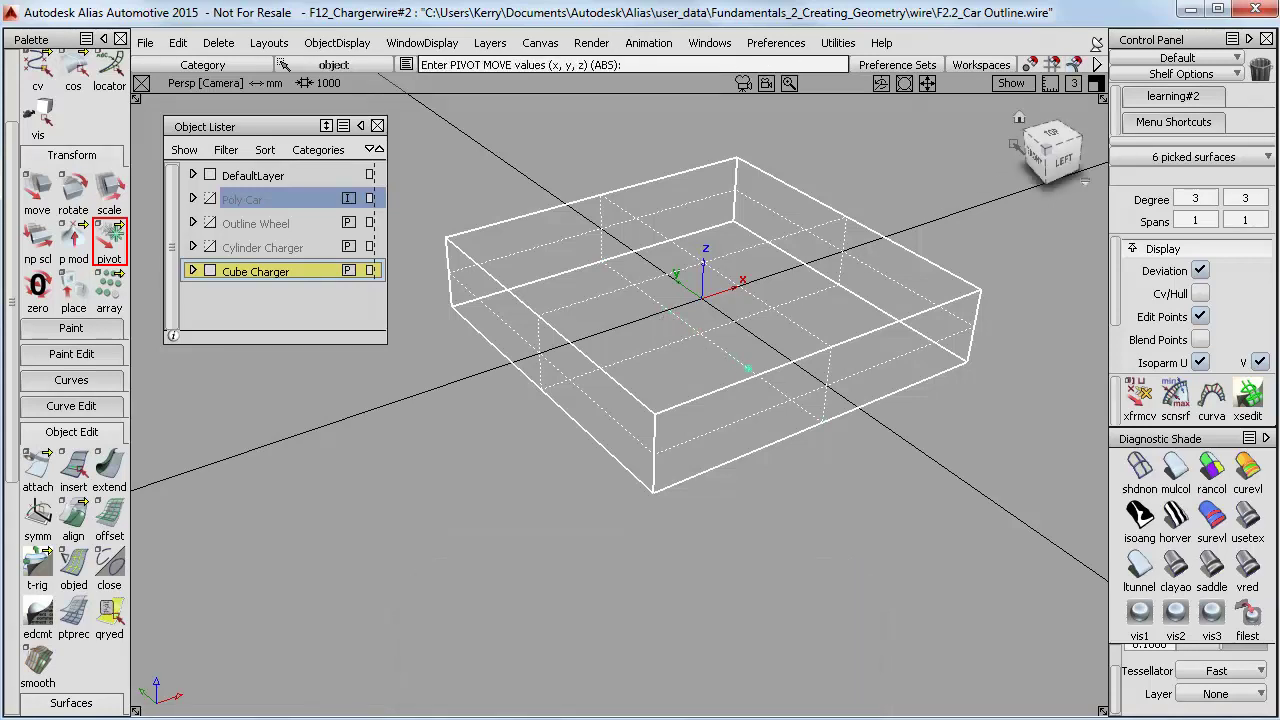
{"action": "double_click", "coordinate": [1096, 64]}
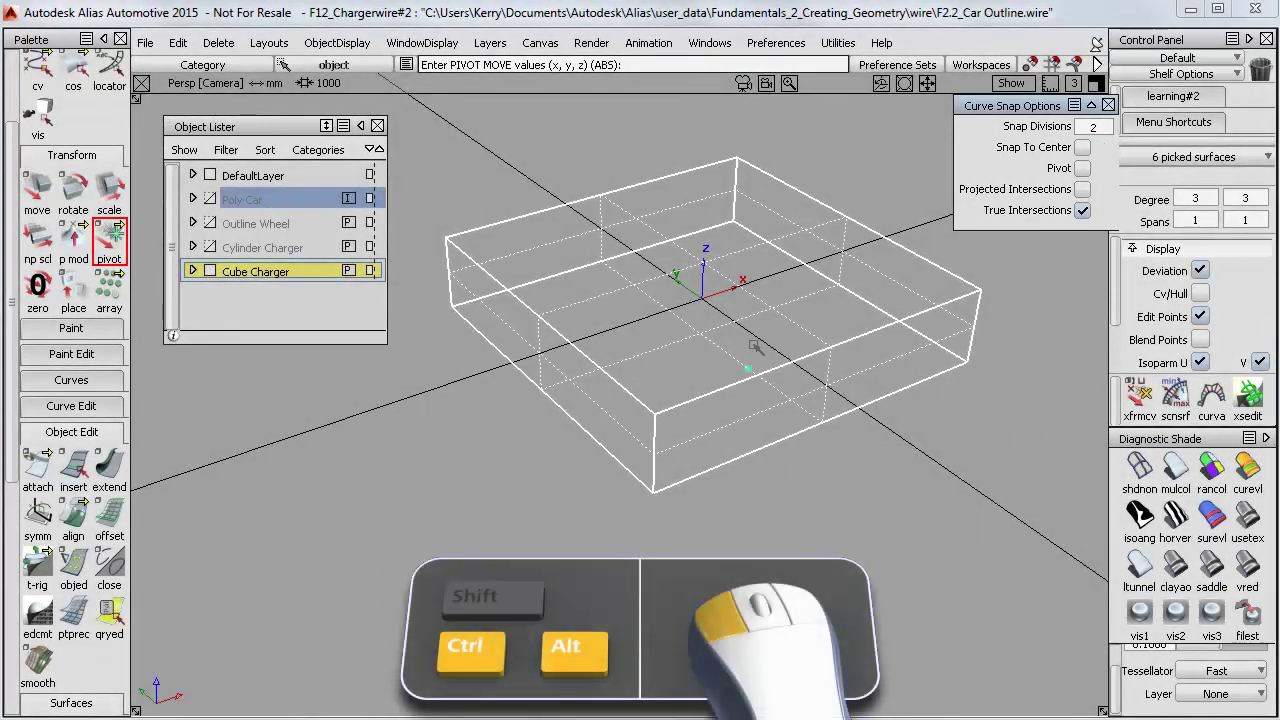
{"action": "left_click_drag", "start_coordinate": [742, 372], "coordinate": [722, 361], "text": "ctrl+alt"}
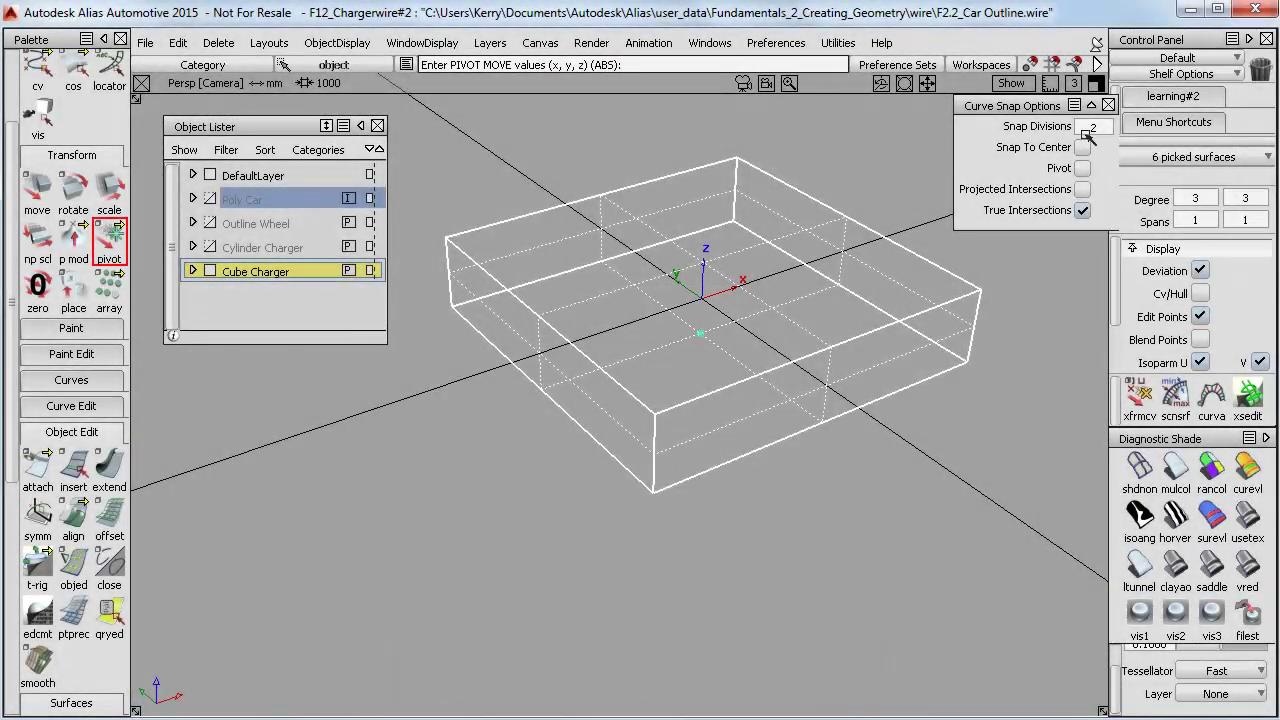
- Set the curve snap divisions to 3 and snap the pivot to a one-third division on the base's mid curve
{"action": "left_click", "coordinate": [1104, 126]}
{"action": "type", "text": "3"}
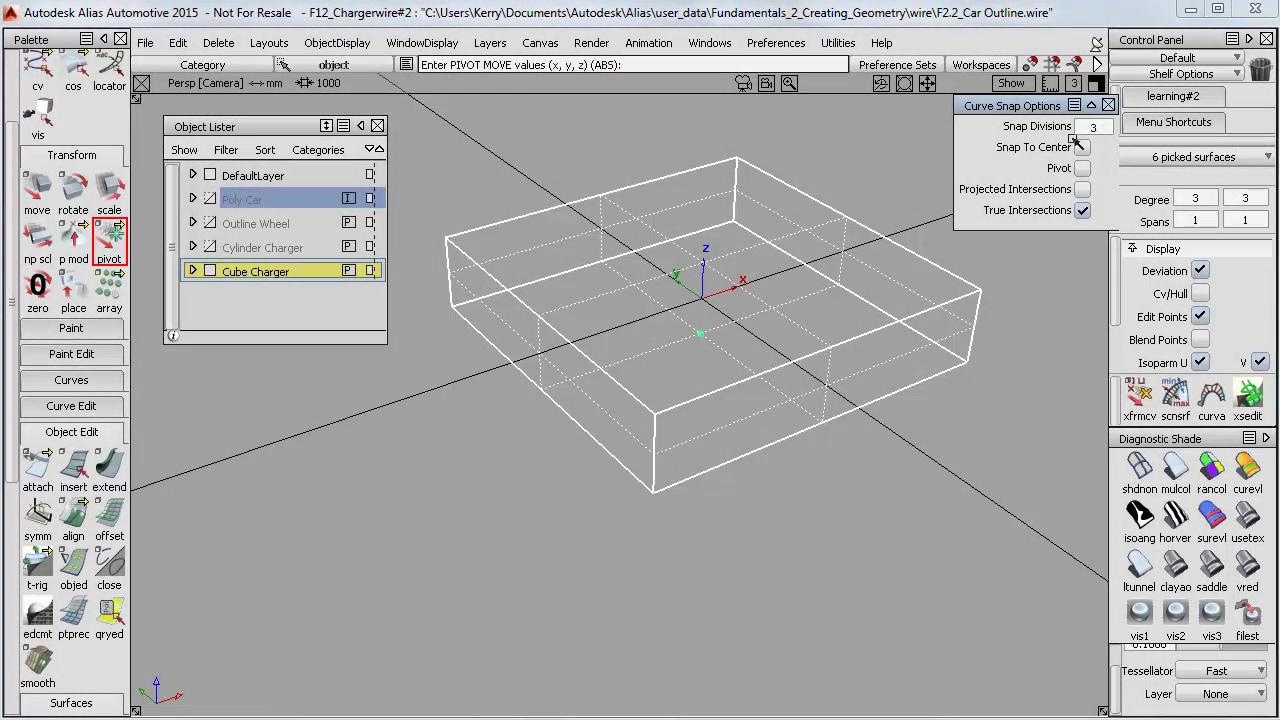
{"action": "left_click_drag", "start_coordinate": [745, 370], "coordinate": [702, 362], "text": "ctrl+alt"}
- Set the curve snap divisions to 2, snap the pivot to the centre of the block's base, and close the snap options
{"action": "left_click_drag", "start_coordinate": [1102, 132], "coordinate": [1072, 135]}
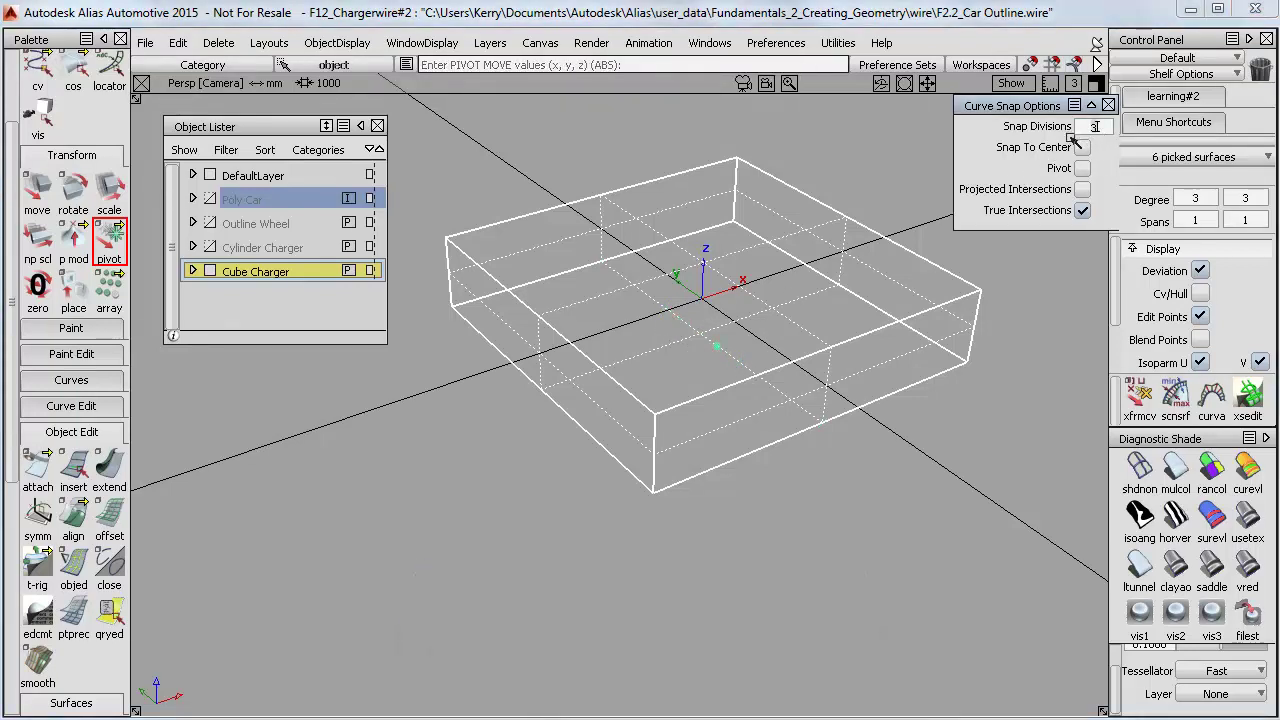
{"action": "type", "text": "2"}
{"action": "left_click_drag", "start_coordinate": [732, 355], "coordinate": [722, 325], "text": "ctrl+alt"}
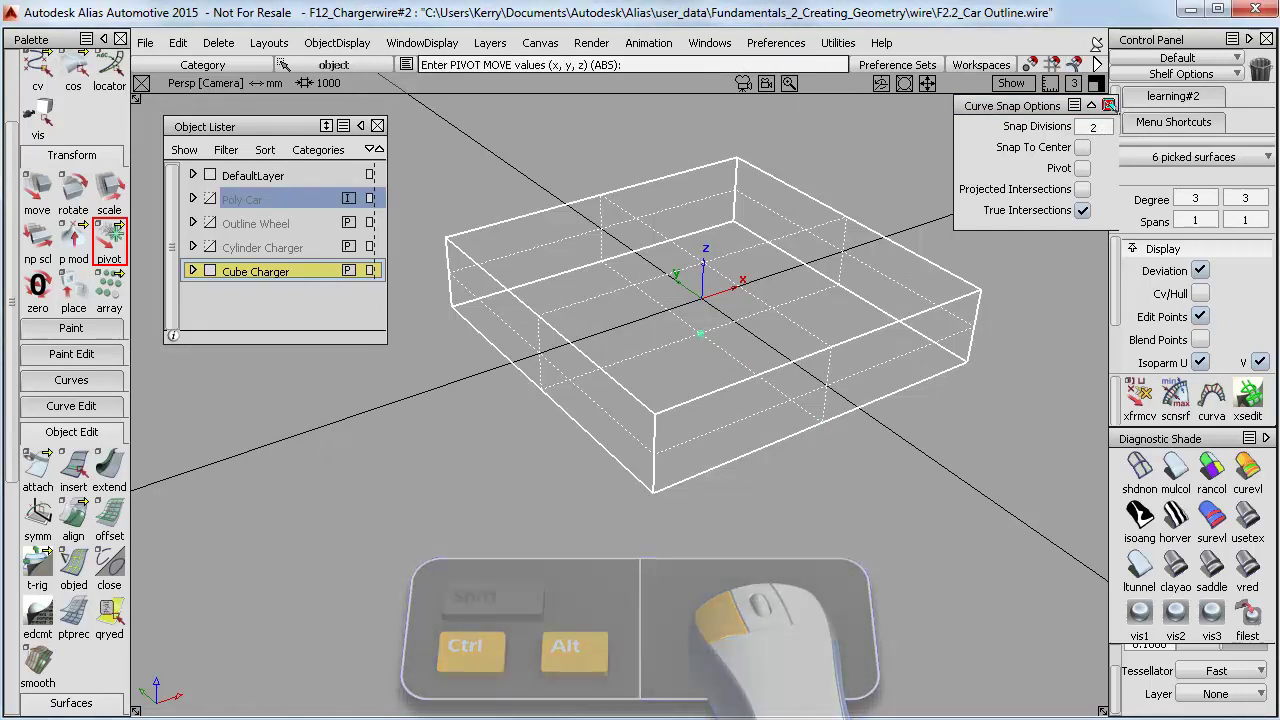
{"action": "left_click", "coordinate": [1108, 105]}
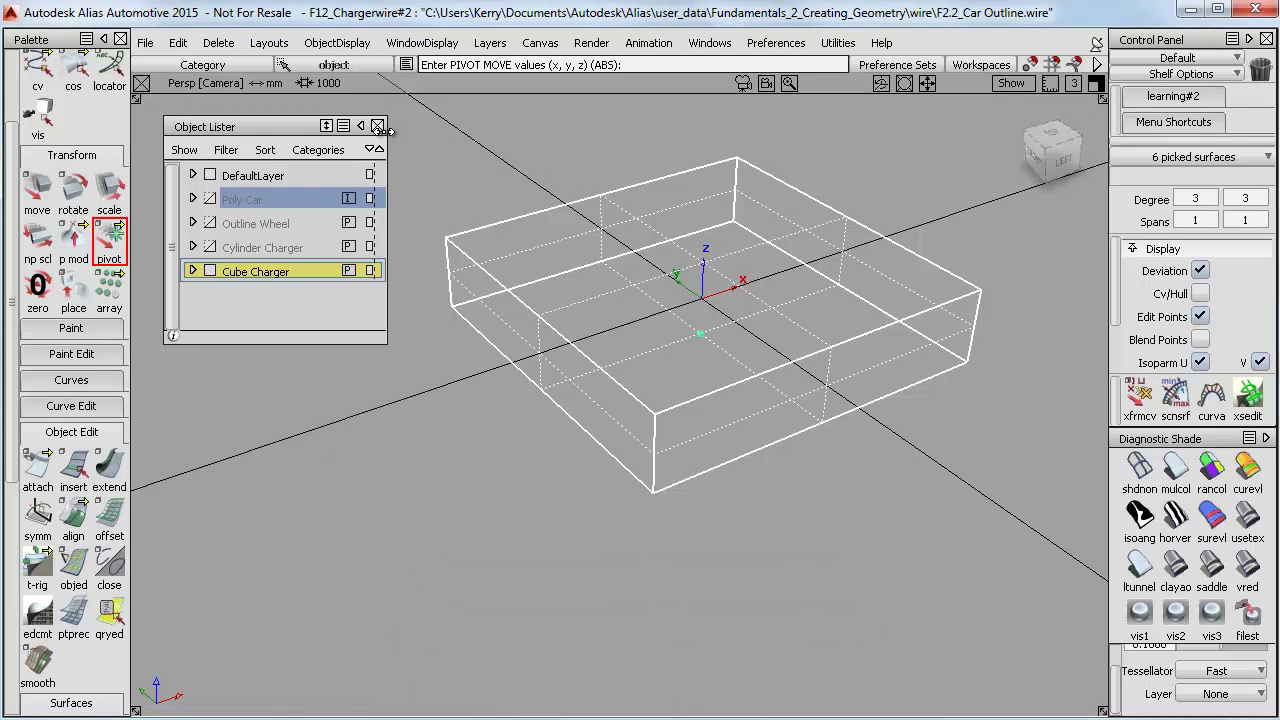
- Close the Object Lister and reduce the block's patch precision to remove the intermediate face curves
{"action": "left_click", "coordinate": [377, 125]}
{"action": "left_click", "coordinate": [73, 612]}
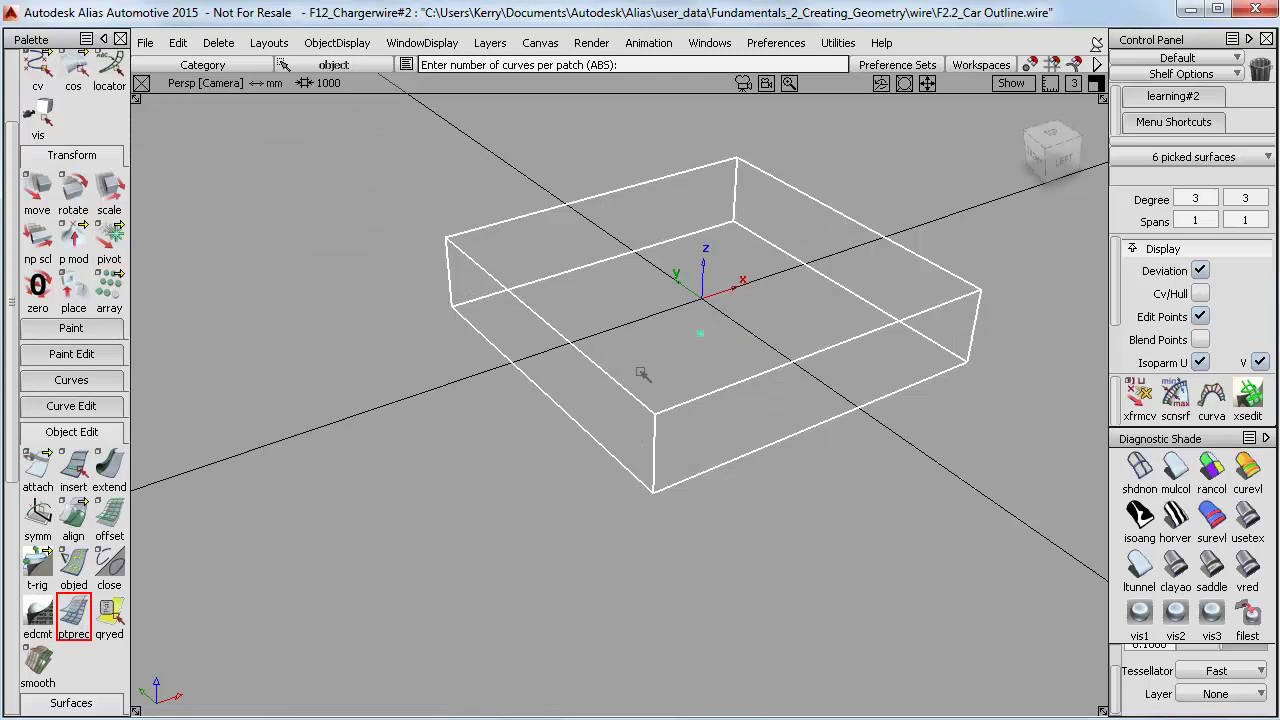
- Switch to the four-window layout and frame the block at a larger size in the orthographic views
{"action": "left_click", "coordinate": [272, 44]}
{"action": "mouse_move", "coordinate": [285, 68]}
{"action": "left_click", "coordinate": [397, 67]}
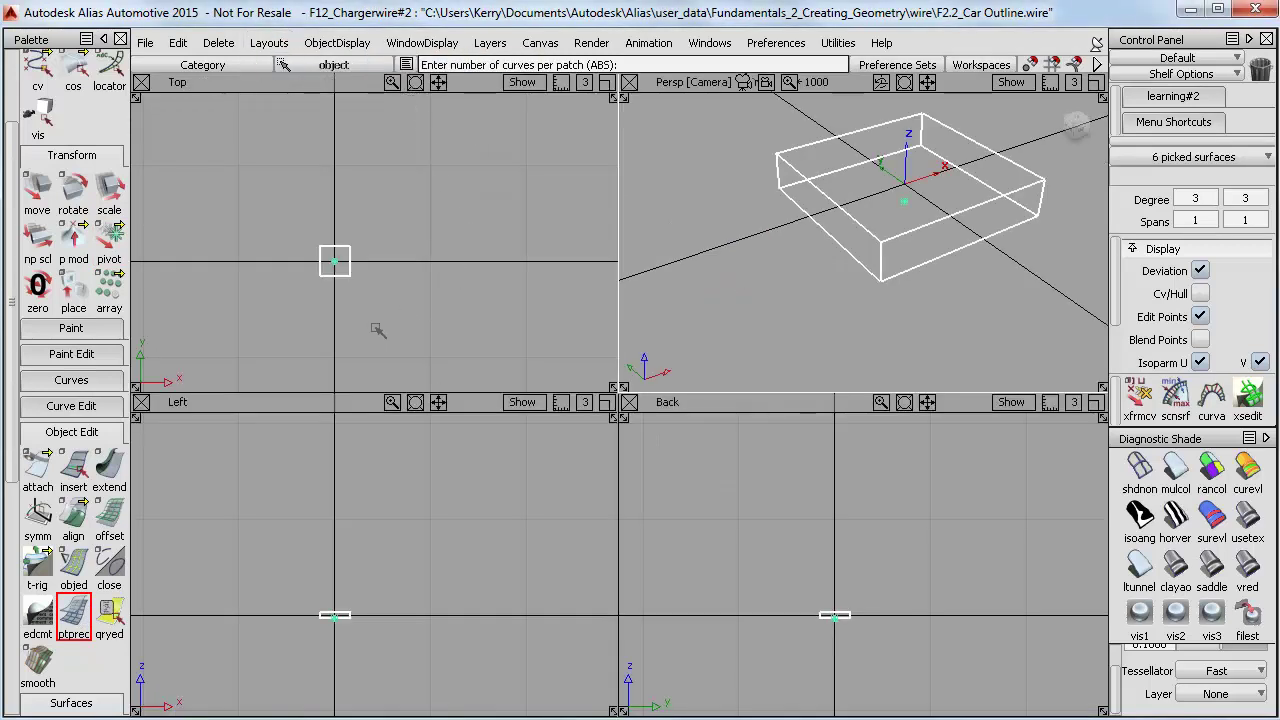
{"action": "right_click_drag", "start_coordinate": [508, 248], "coordinate": [562, 226], "text": "alt+shift"}
{"action": "middle_click_drag", "start_coordinate": [420, 286], "coordinate": [432, 274], "text": "alt+shift"}
{"action": "middle_click_drag", "start_coordinate": [483, 562], "coordinate": [533, 365], "text": "alt+shift"}
{"action": "middle_click_drag", "start_coordinate": [496, 468], "coordinate": [485, 441], "text": "alt+shift"}
{"action": "right_click_drag", "start_coordinate": [511, 487], "coordinate": [629, 429], "text": "alt+shift"}
{"action": "middle_click_drag", "start_coordinate": [574, 480], "coordinate": [567, 477], "text": "alt+shift"}
{"action": "right_click_drag", "start_coordinate": [568, 478], "coordinate": [580, 476], "text": "alt+shift"}
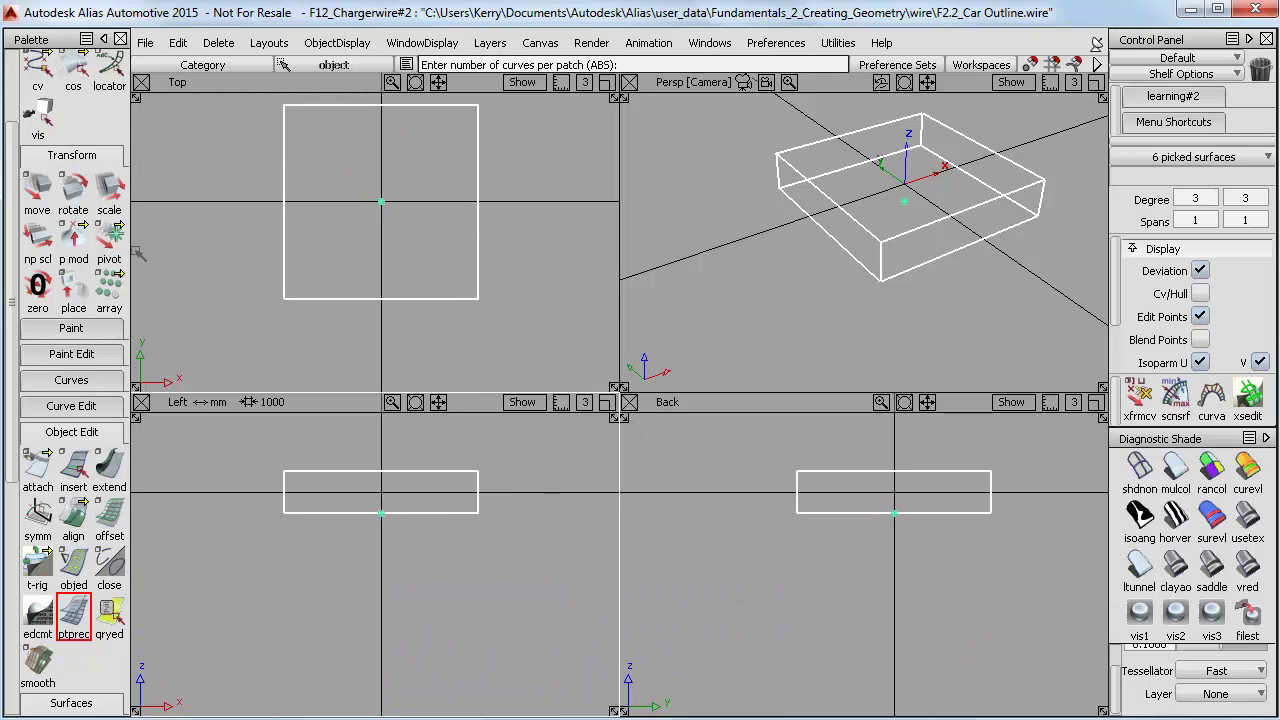
- Center the block's pivot, and move it straight down in the Left view to snap onto the base edge
{"action": "left_click_drag", "start_coordinate": [110, 236], "coordinate": [185, 245]}
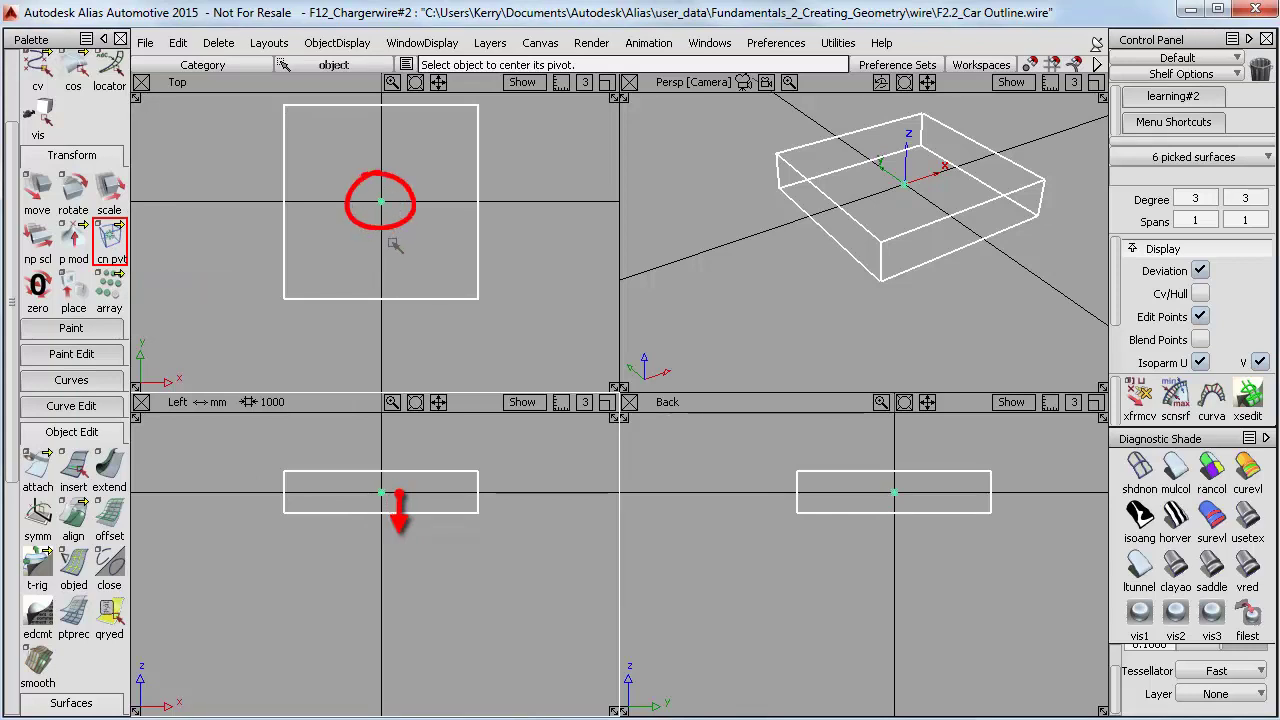
{"action": "left_click_drag", "start_coordinate": [110, 236], "coordinate": [143, 248]}
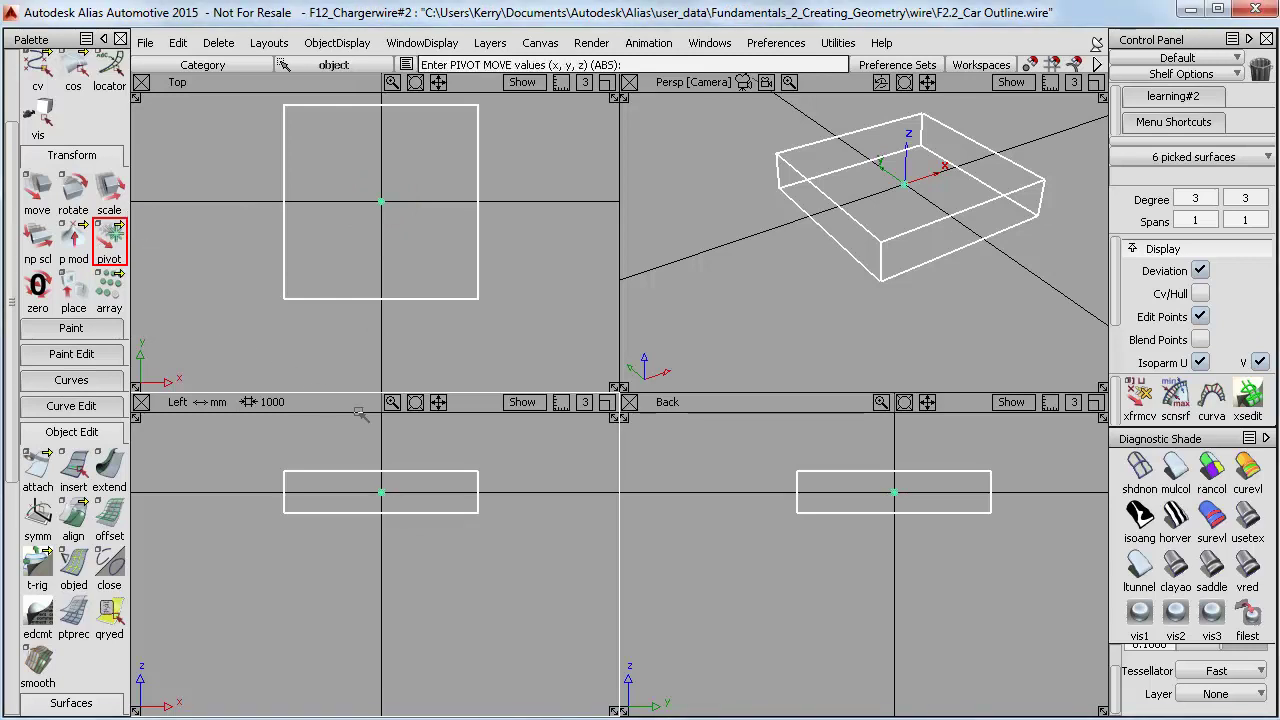
{"action": "right_click_drag", "start_coordinate": [548, 470], "coordinate": [554, 504]}
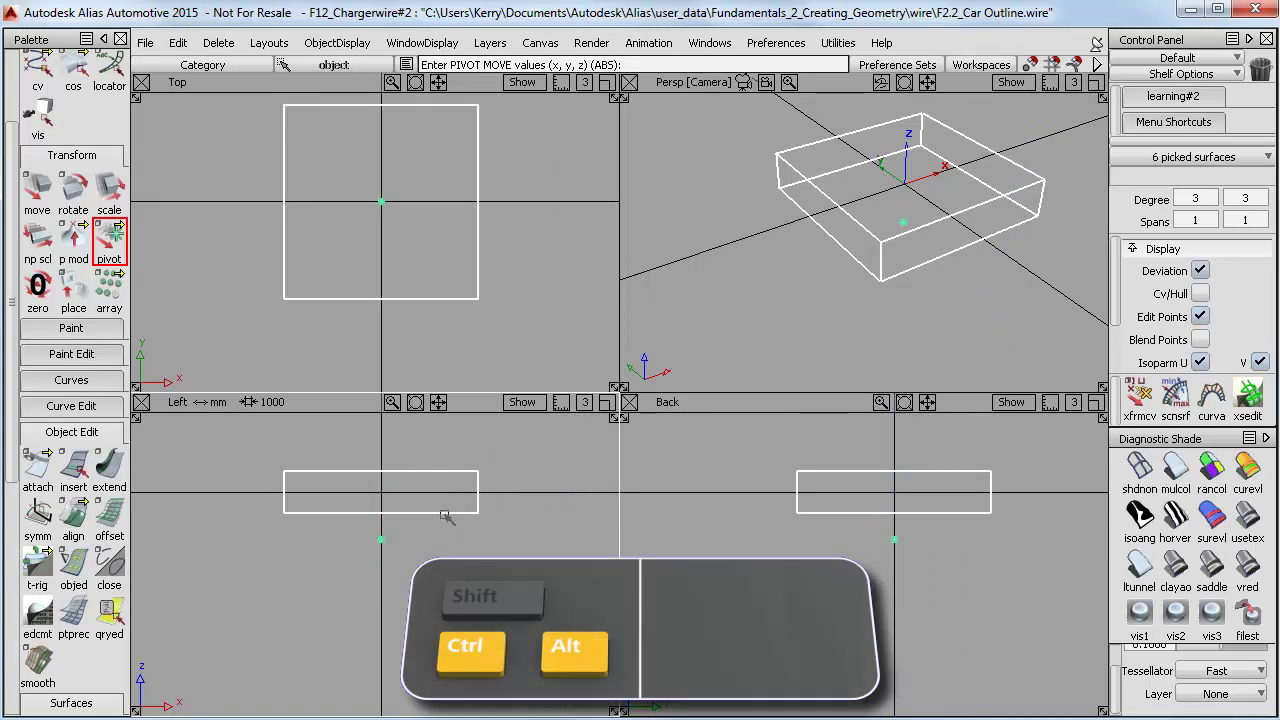
{"action": "mouse_move", "coordinate": [446, 516]}
{"action": "right_mouse_down", "text": "ctrl+alt"}
{"action": "mouse_move", "coordinate": [450, 500]}
{"action": "mouse_move", "coordinate": [437, 509]}
{"action": "right_mouse_up", "text": "ctrl+alt"}
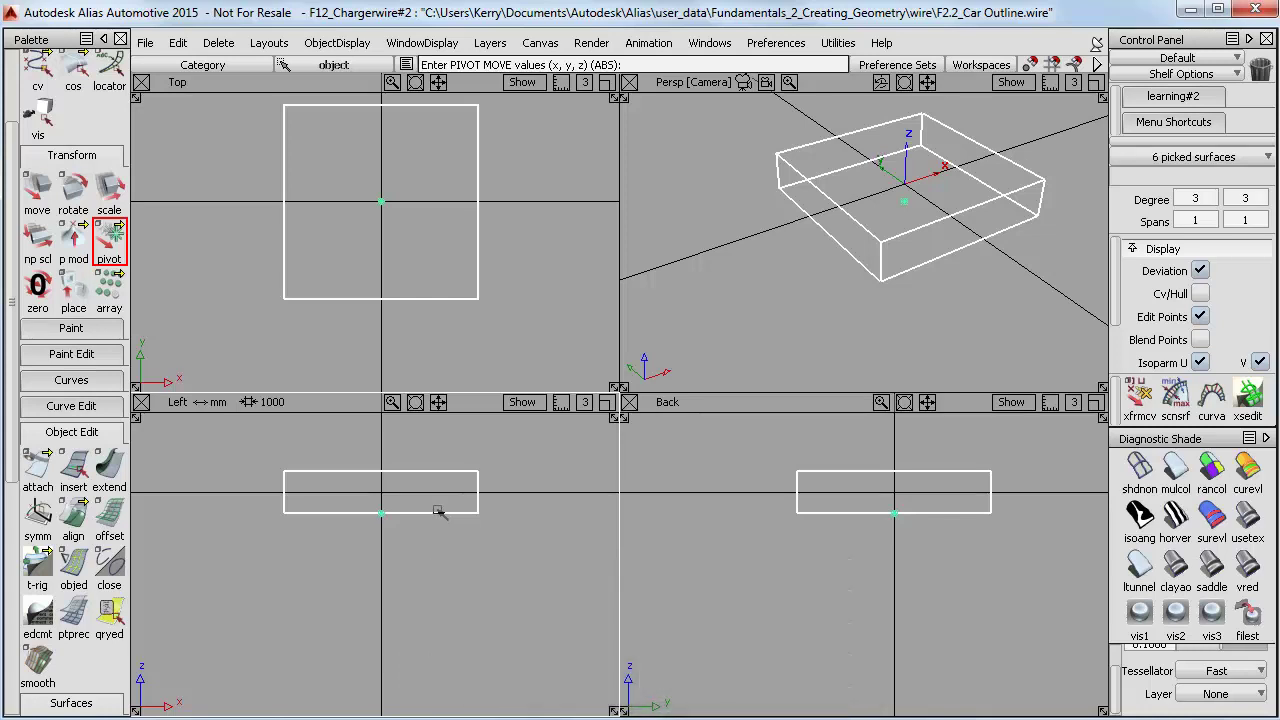
- Move the block straight up in the Left view, snapping its base pivot to the grid origin
{"action": "left_click", "coordinate": [38, 188]}
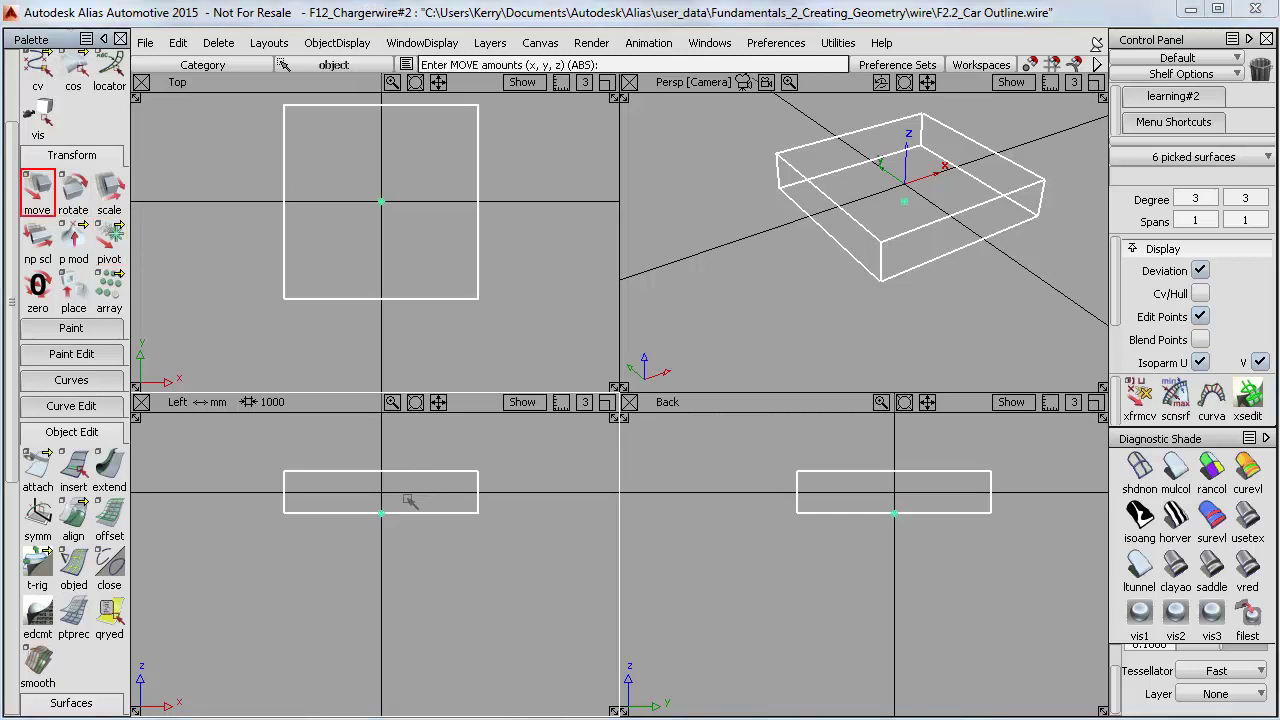
{"action": "key", "text": "alt"}
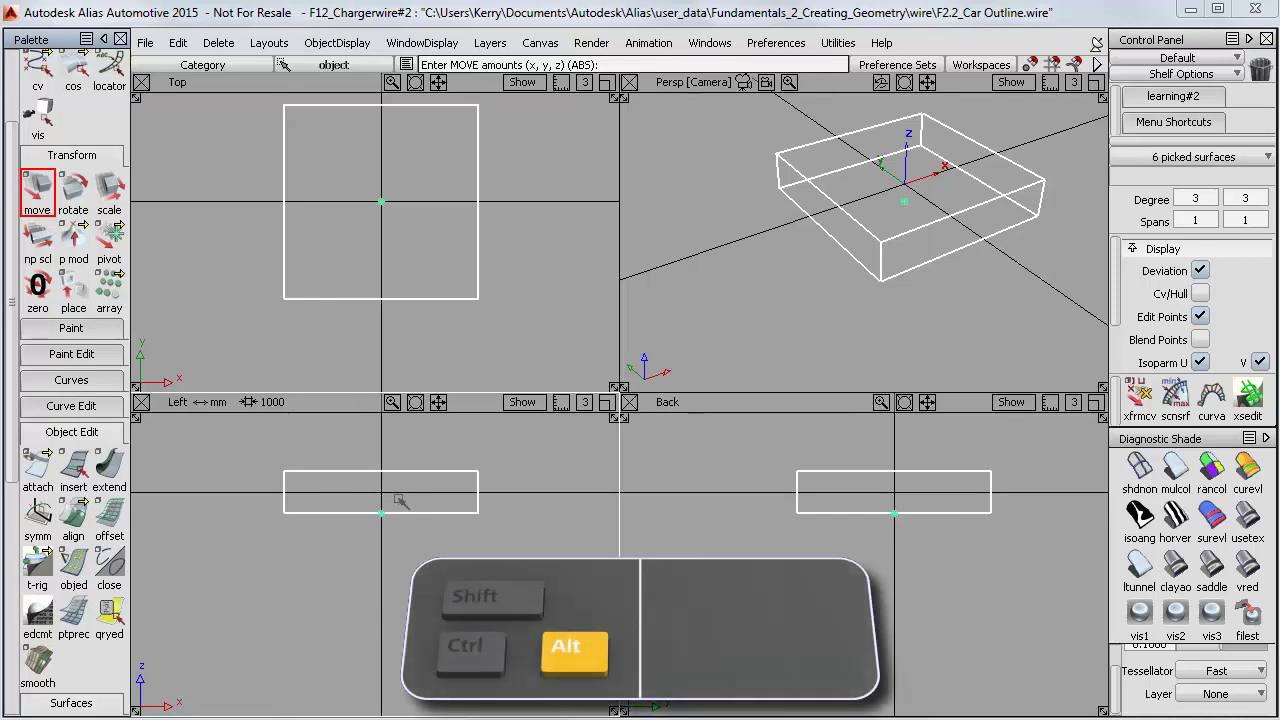
{"action": "right_click_drag", "start_coordinate": [401, 501], "coordinate": [405, 499], "text": "alt"}
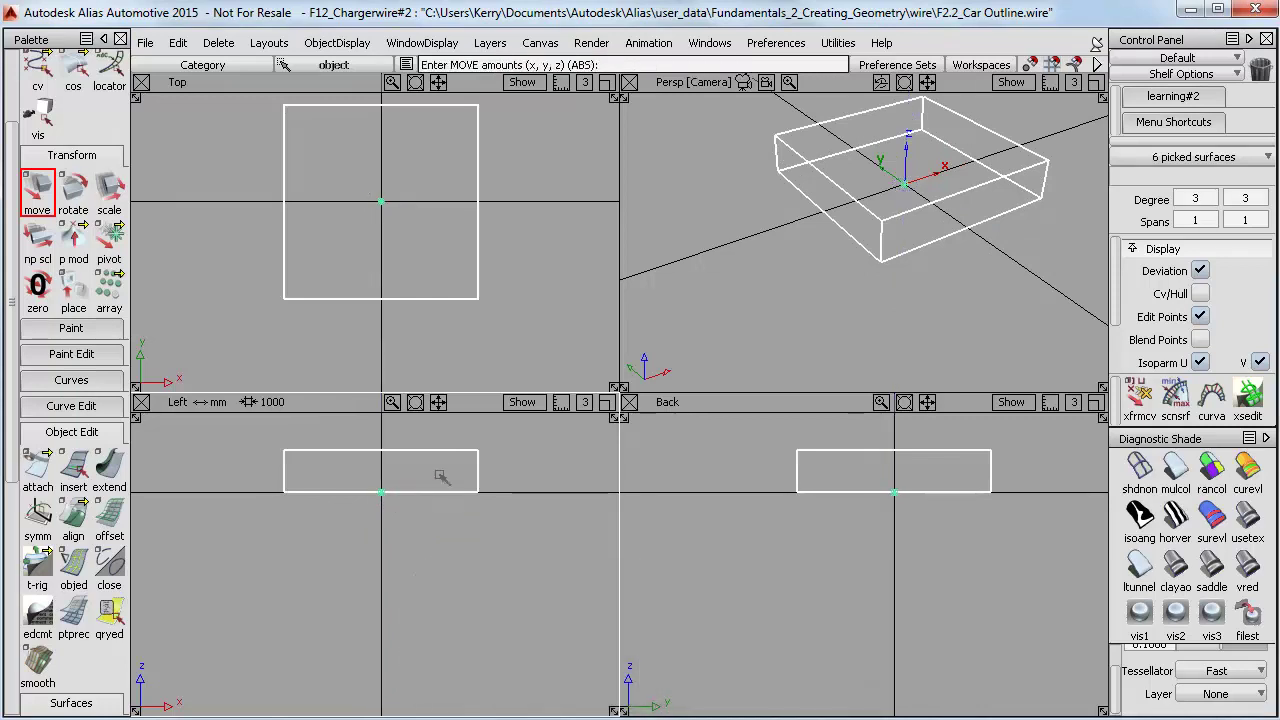
- Scale the block's height to about half from its base pivot, and paste a copy of the block in place
{"action": "left_click", "coordinate": [37, 240]}
{"action": "right_click_drag", "start_coordinate": [515, 466], "coordinate": [515, 486]}
{"action": "key", "text": "ctrl+c"}
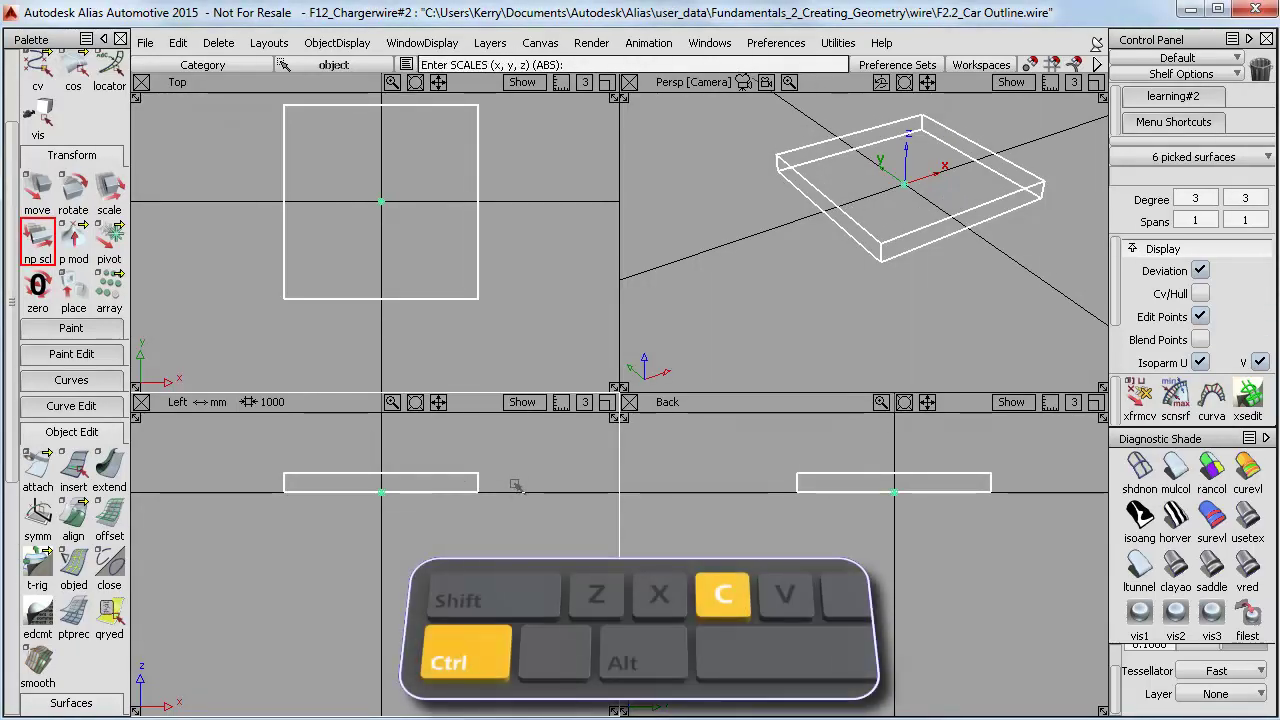
{"action": "key", "text": "ctrl+v"}
- Try moving the copied block vertically above the original by eye in the Left view, and undo the move
{"action": "left_click", "coordinate": [37, 190]}
{"action": "right_click_drag", "start_coordinate": [515, 480], "coordinate": [535, 460]}
{"action": "key", "text": "ctrl+z"}
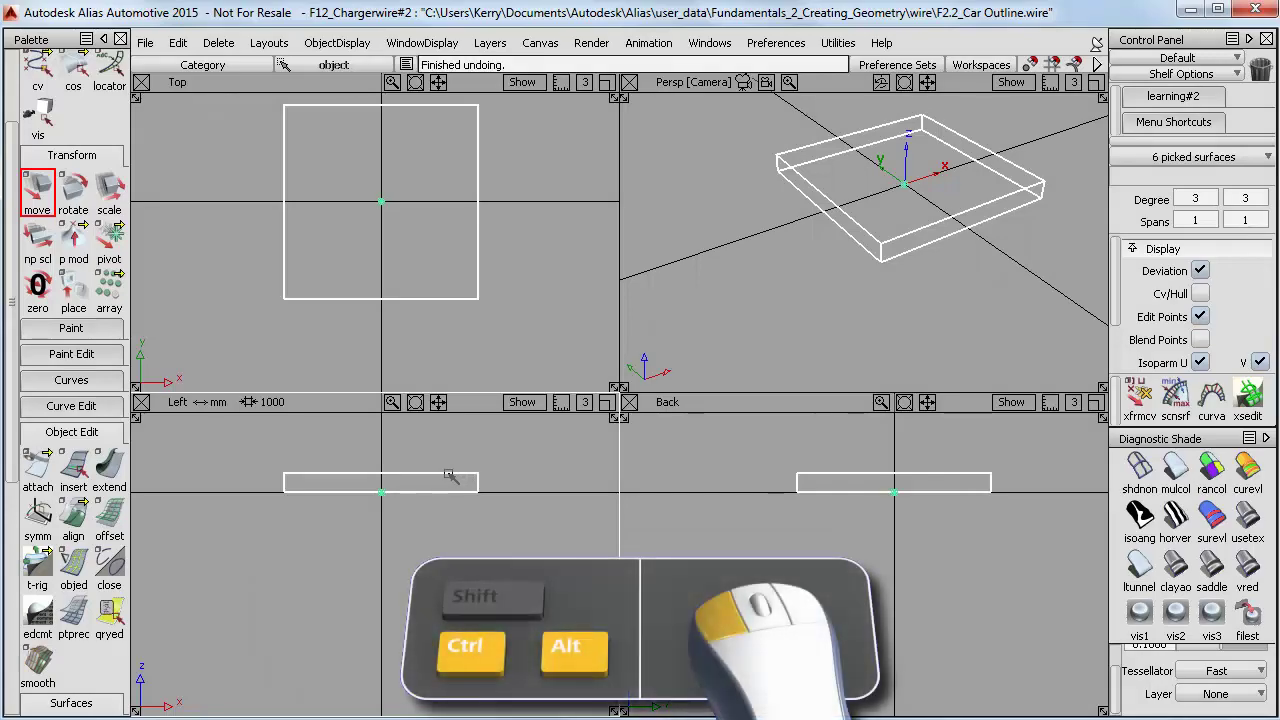
- Try moving the copied block with curve snapping onto the original block's upper edge, and undo the move
{"action": "left_click_drag", "start_coordinate": [450, 476], "coordinate": [354, 497], "text": "ctrl+alt"}
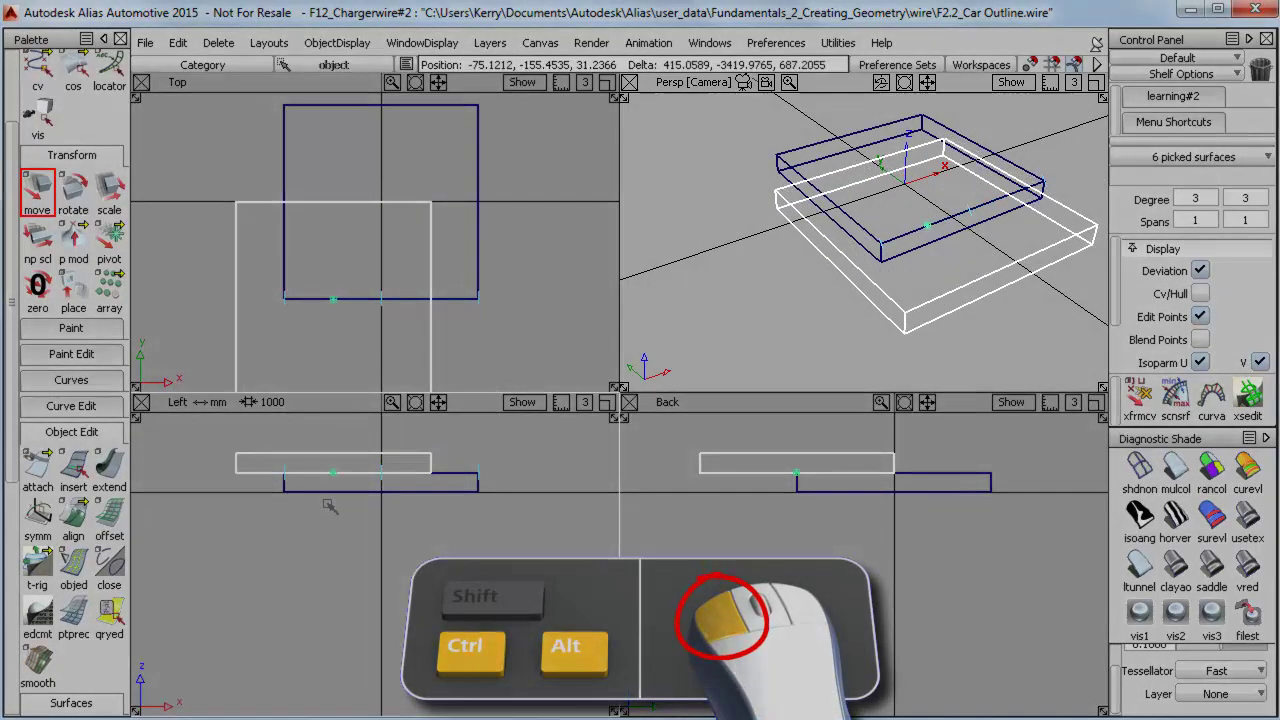
{"action": "left_click_drag", "start_coordinate": [330, 507], "coordinate": [400, 496], "text": "ctrl+alt"}
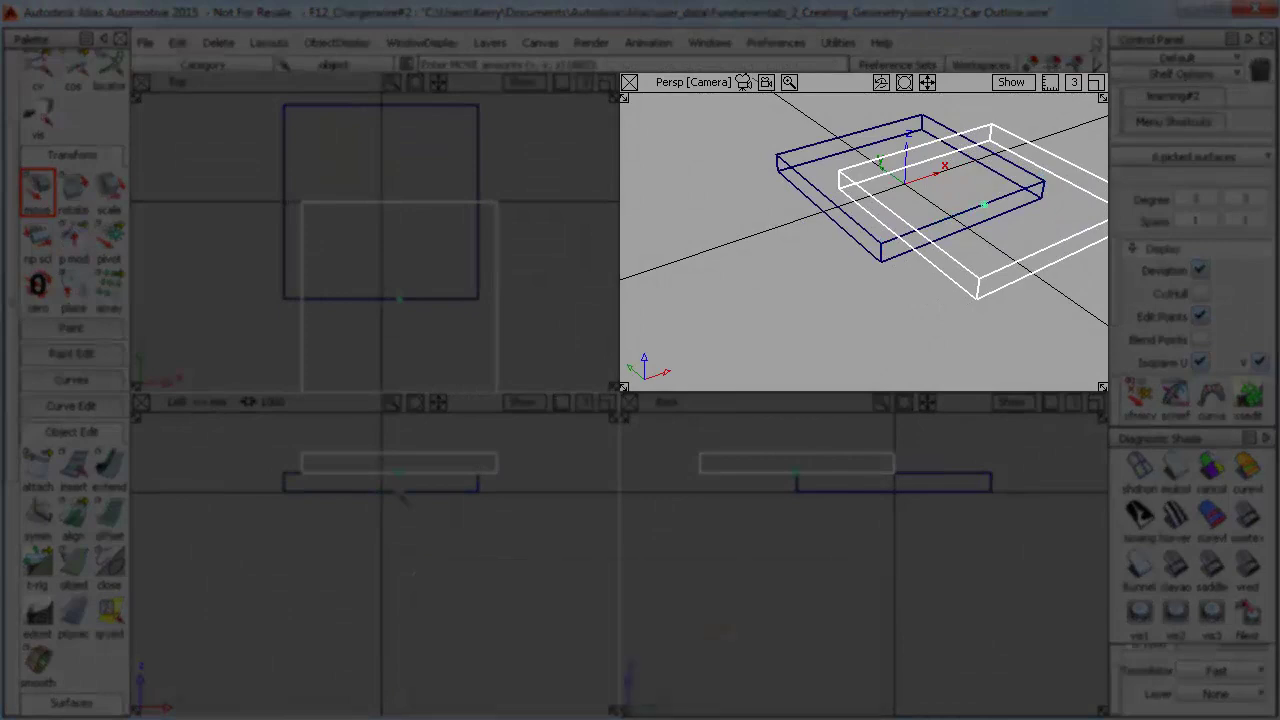
{"action": "key", "text": "ctrl+z"}
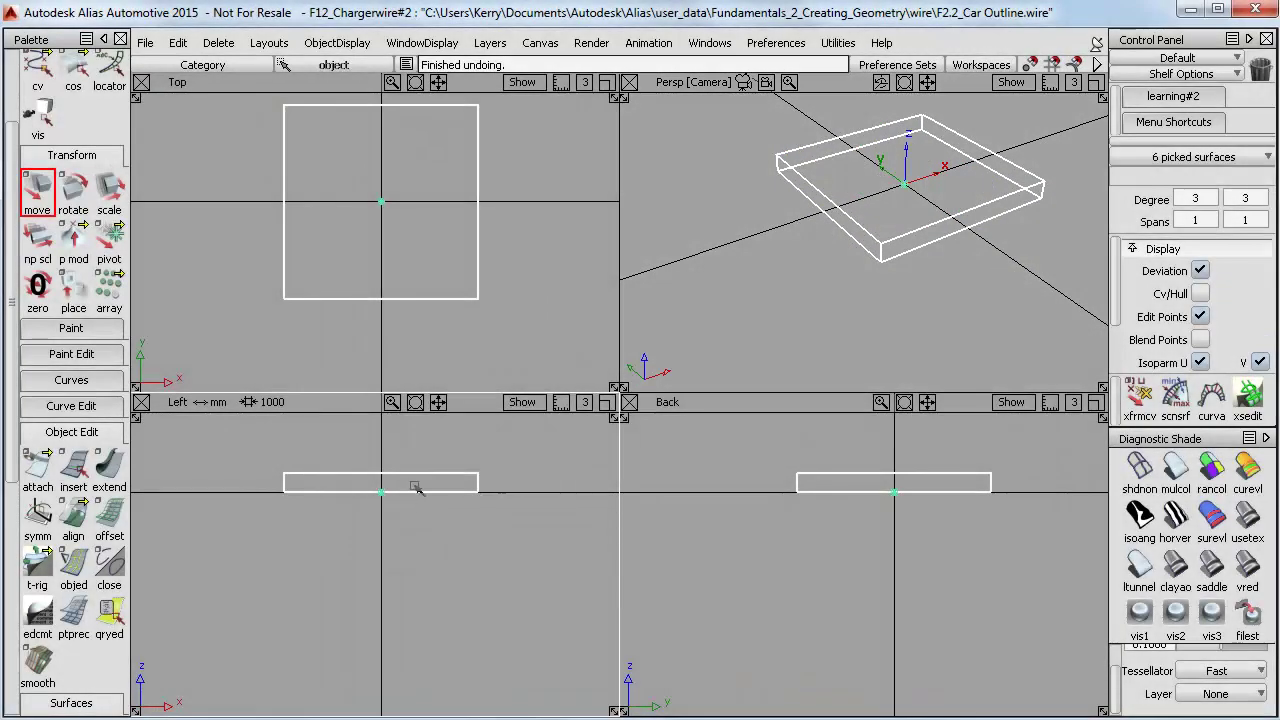
- Snap the copied block vertically onto the original block's upper edge in the Left view, and scale it into a narrower, taller column
{"action": "left_click", "coordinate": [418, 476], "text": "ctrl+alt"}
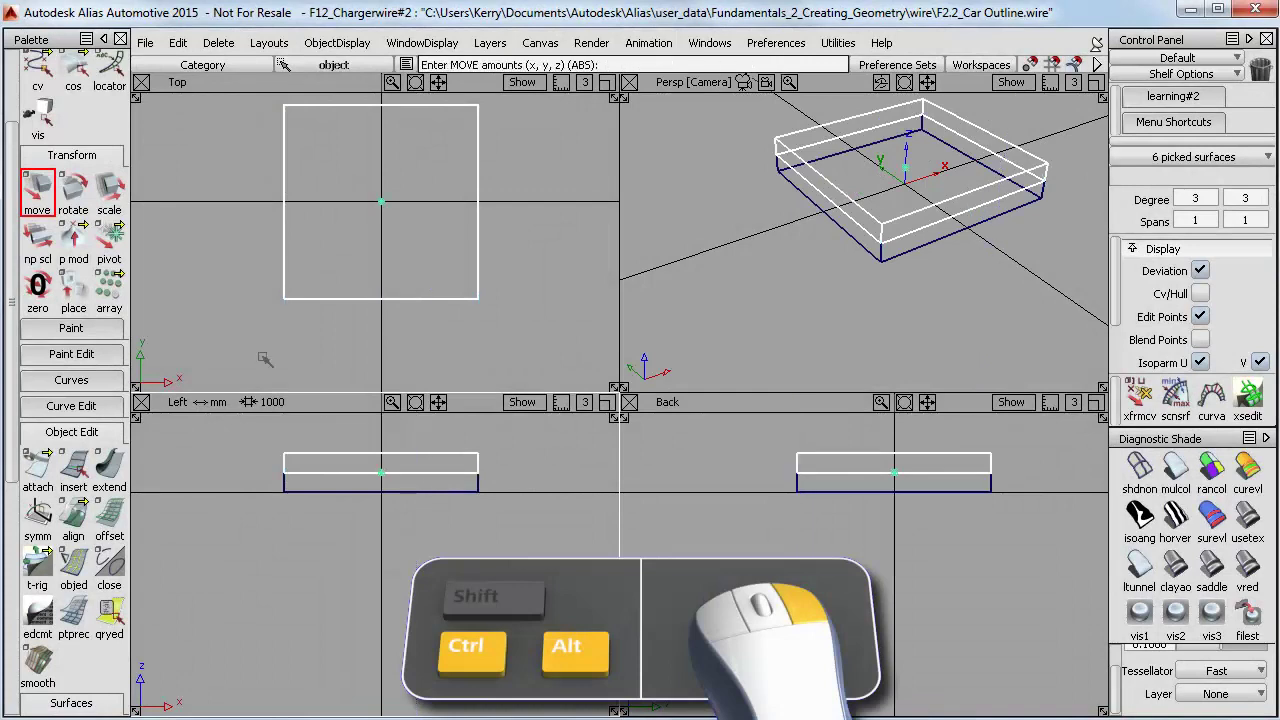
{"action": "left_click", "coordinate": [109, 190]}
{"action": "right_click_drag", "start_coordinate": [530, 430], "coordinate": [503, 263]}
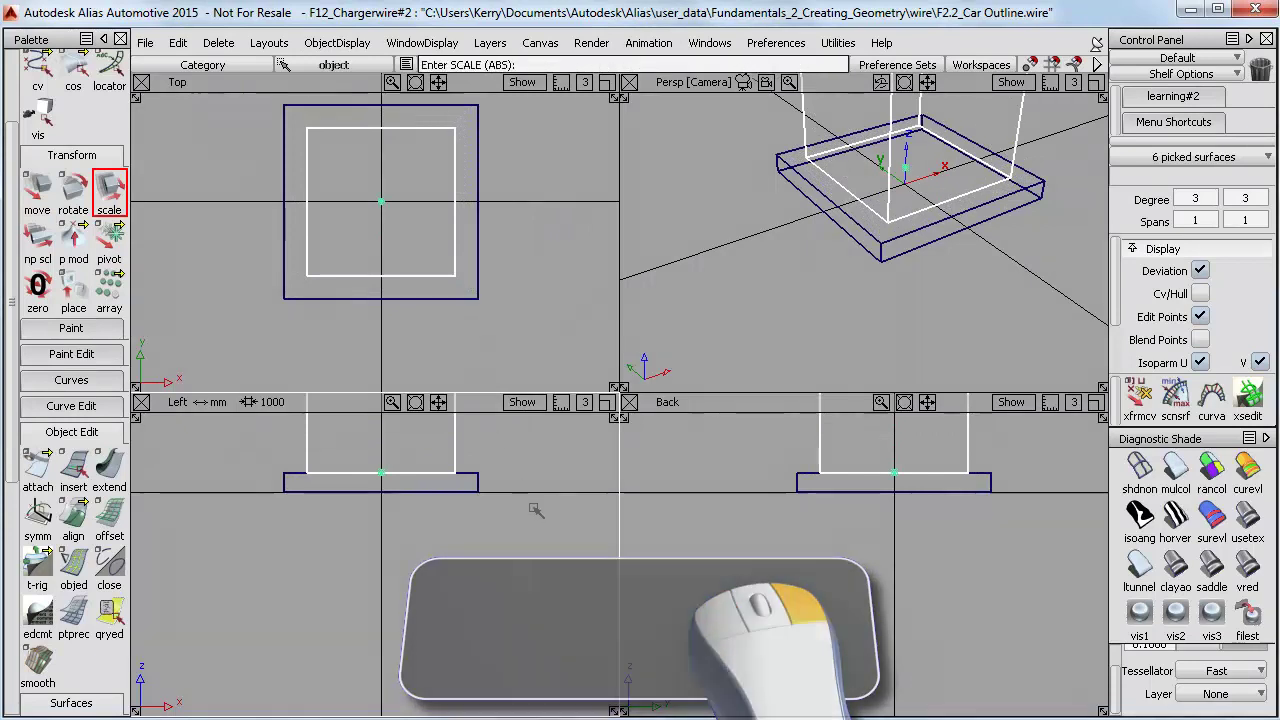
{"action": "right_click_drag", "start_coordinate": [537, 509], "coordinate": [446, 531], "text": "alt+shift"}
{"action": "middle_click_drag", "start_coordinate": [494, 470], "coordinate": [502, 610], "text": "alt+shift"}
{"action": "right_click_drag", "start_coordinate": [502, 610], "coordinate": [505, 558]}
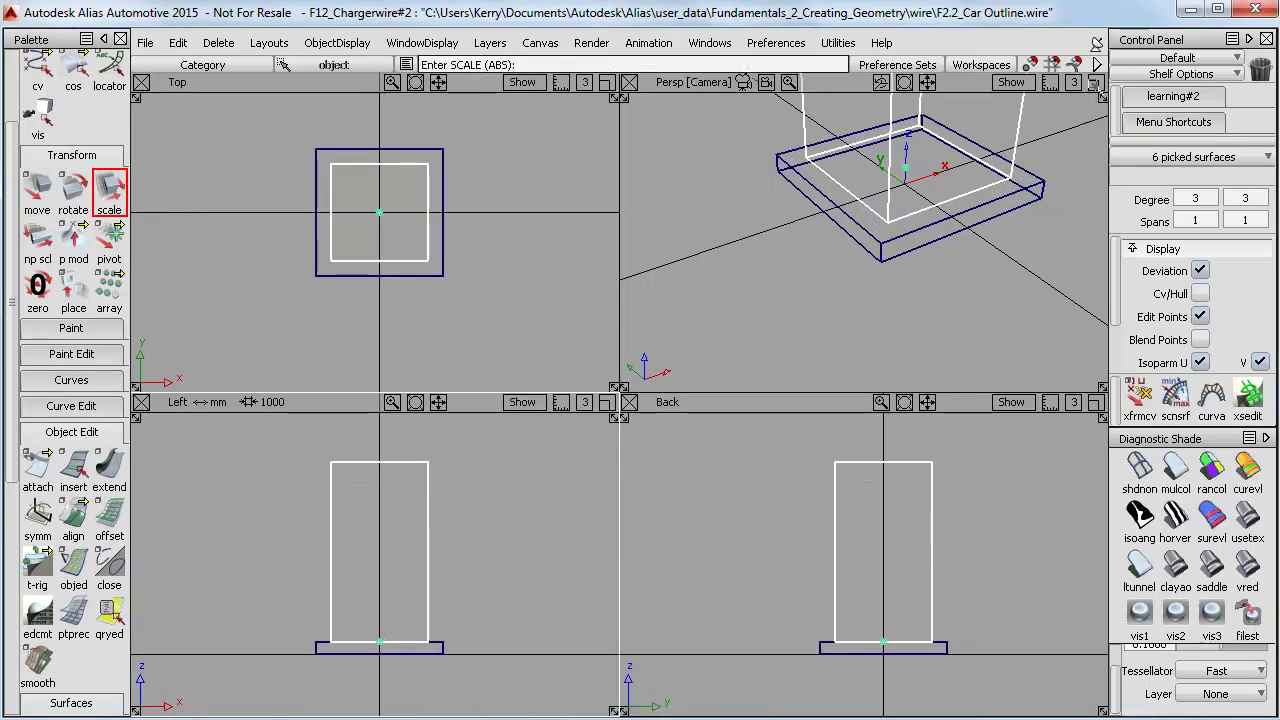
- Enlarge the perspective view and paste a copy of the tall column in place
{"action": "left_click", "coordinate": [1101, 83]}
{"action": "left_click_drag", "start_coordinate": [1060, 250], "coordinate": [795, 386], "text": "alt+shift"}
{"action": "middle_click_drag", "start_coordinate": [795, 386], "coordinate": [697, 371], "text": "alt+shift"}
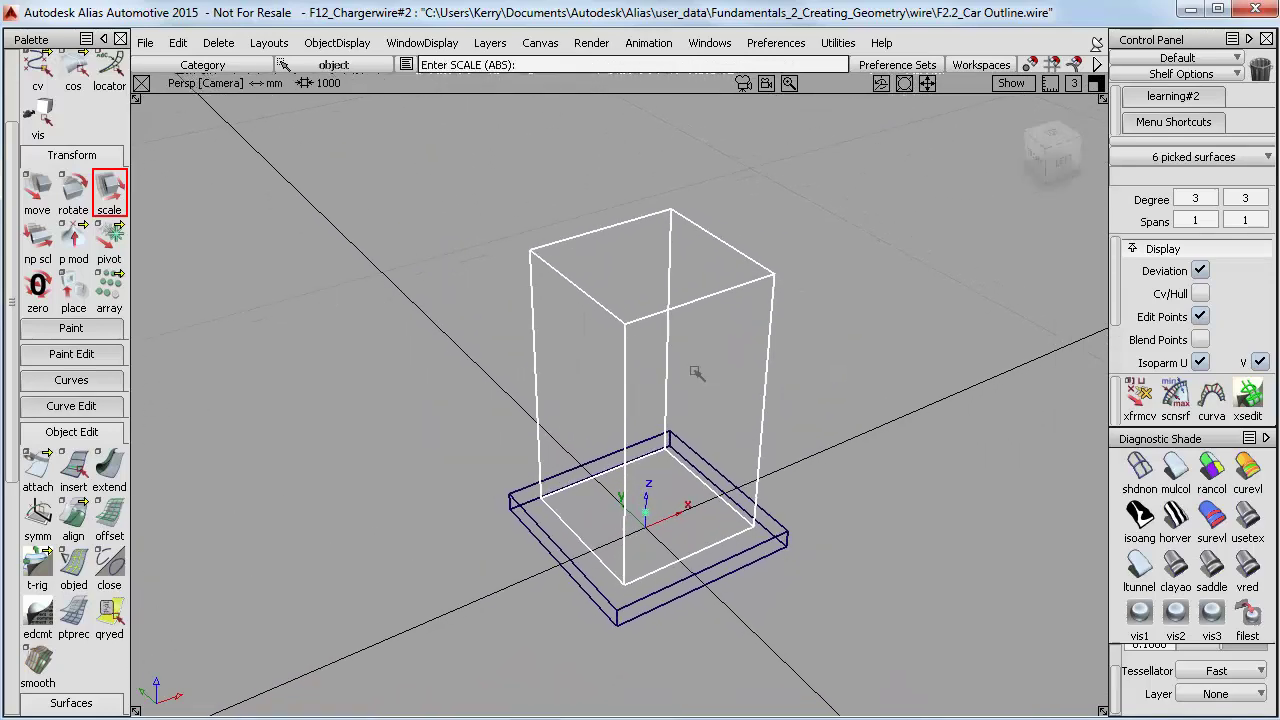
{"action": "key", "text": "ctrl+c"}
{"action": "key", "text": "ctrl+v"}
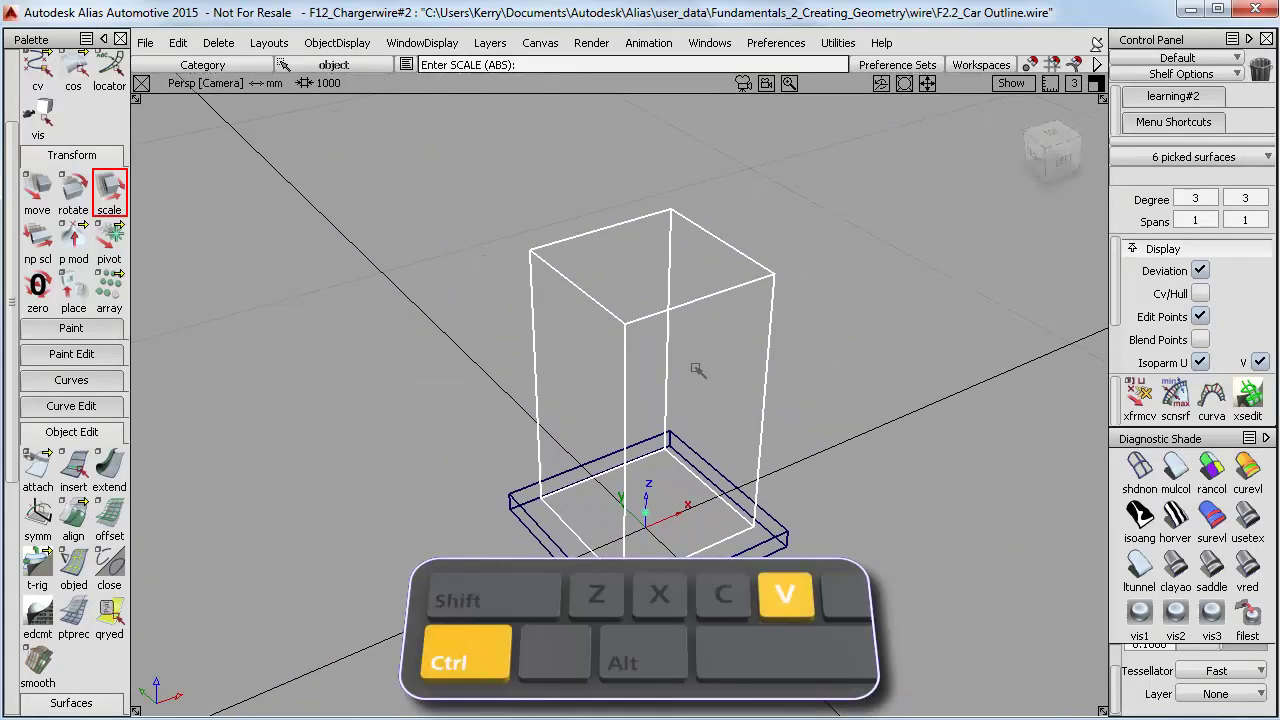
- Try moving the column copy in the perspective view with curve snapping onto the column's upper edge, and undo the move
{"action": "left_click", "coordinate": [42, 189]}
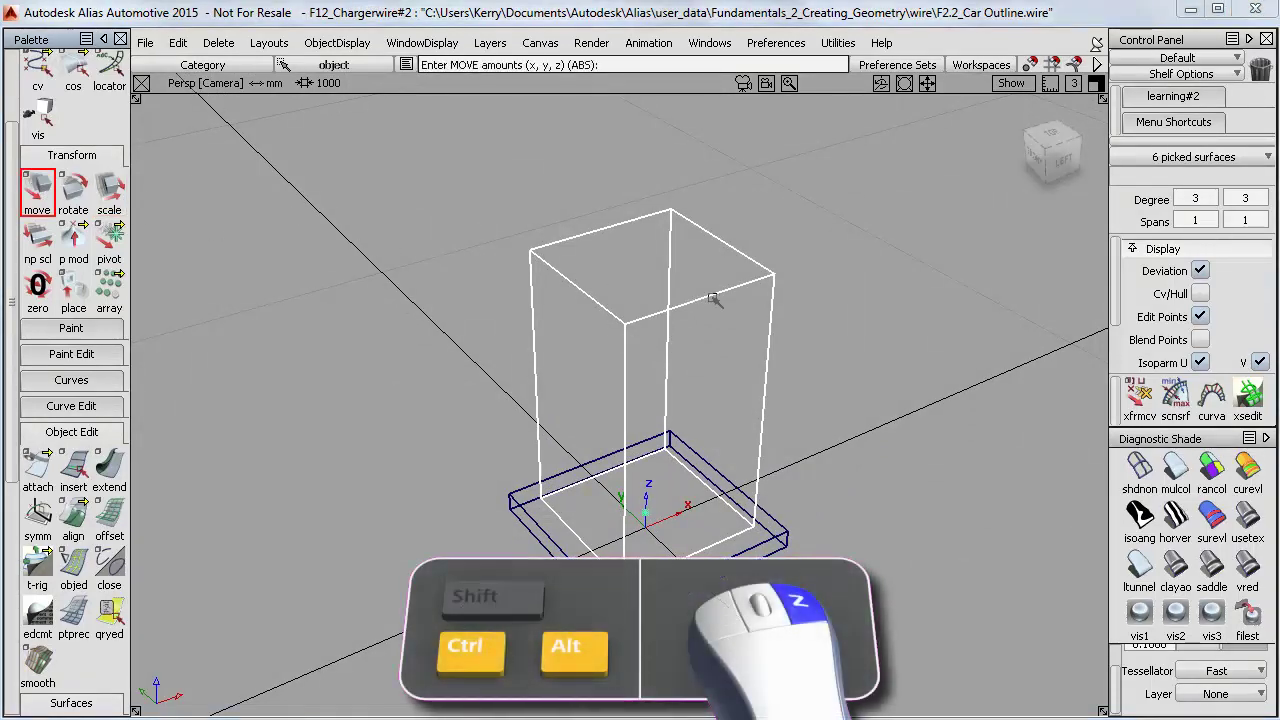
{"action": "right_click_drag", "start_coordinate": [713, 298], "coordinate": [731, 298]}
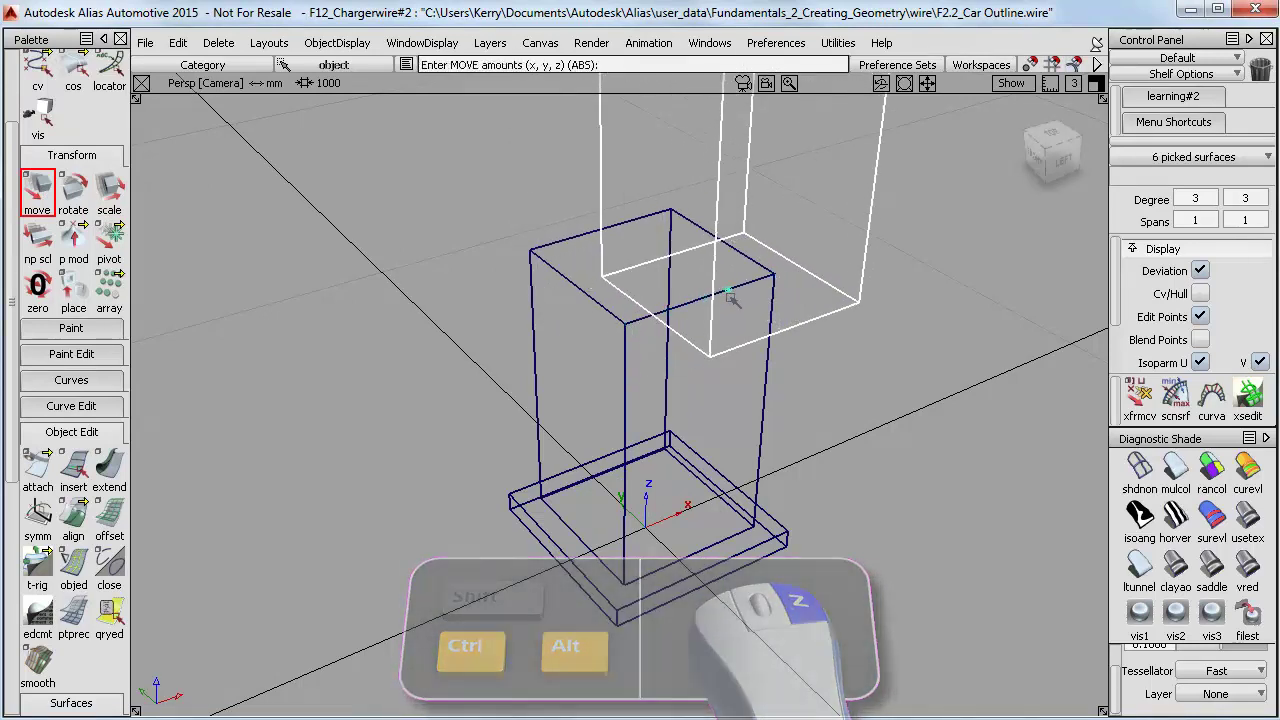
{"action": "key", "text": "ctrl+z"}
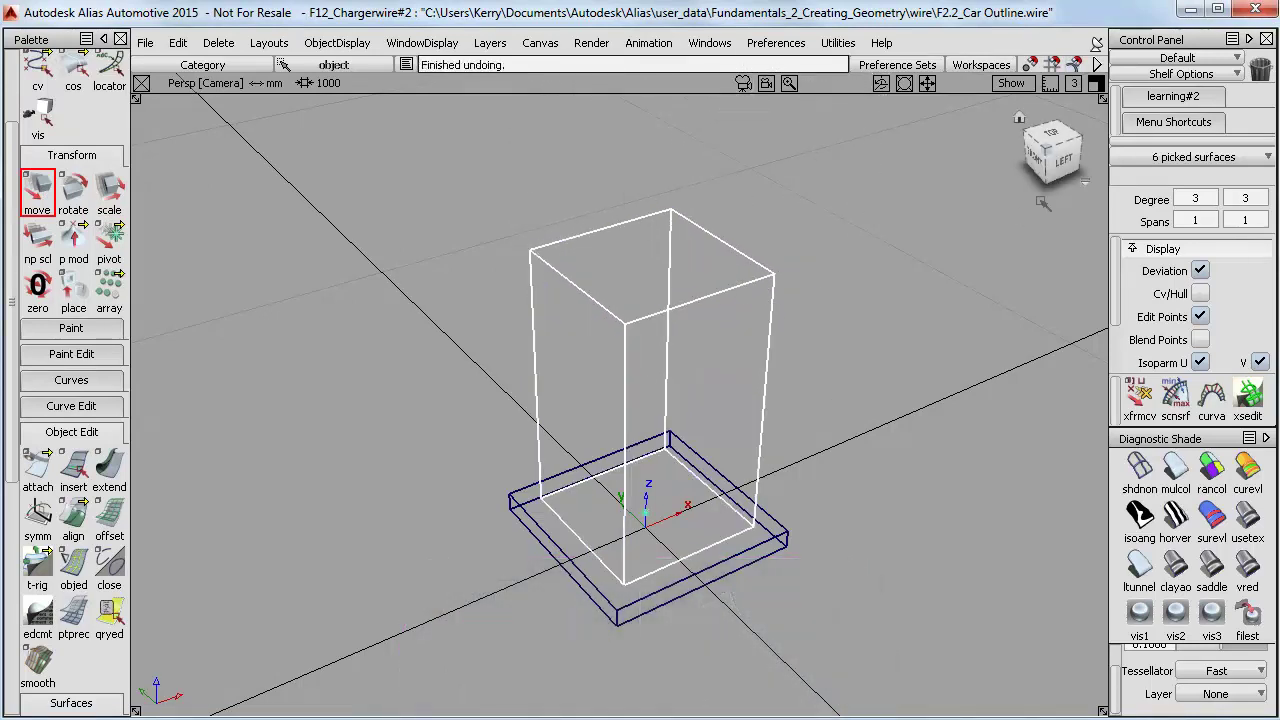
- Move the column copy straight up in the Left view, curve-snapping its base pivot to the column's upper edge
{"action": "left_click", "coordinate": [1063, 160]}
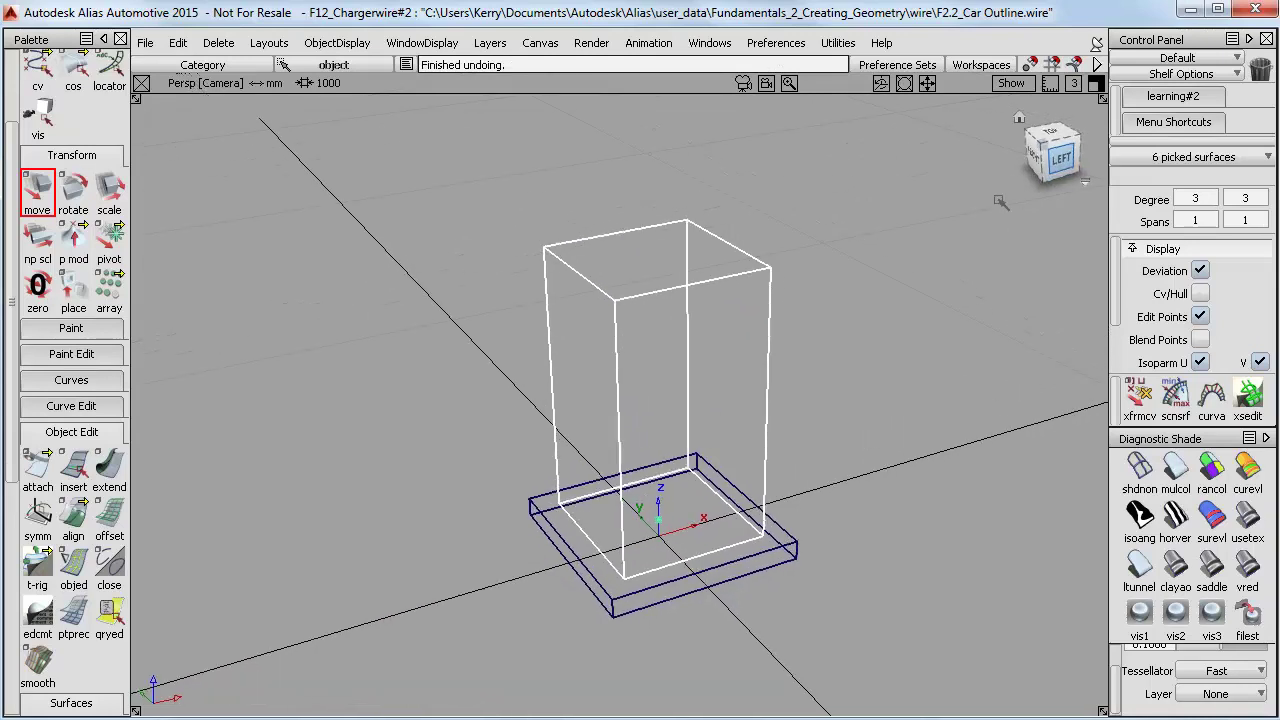
{"action": "middle_click_drag", "start_coordinate": [791, 292], "coordinate": [770, 214], "text": "alt+shift"}
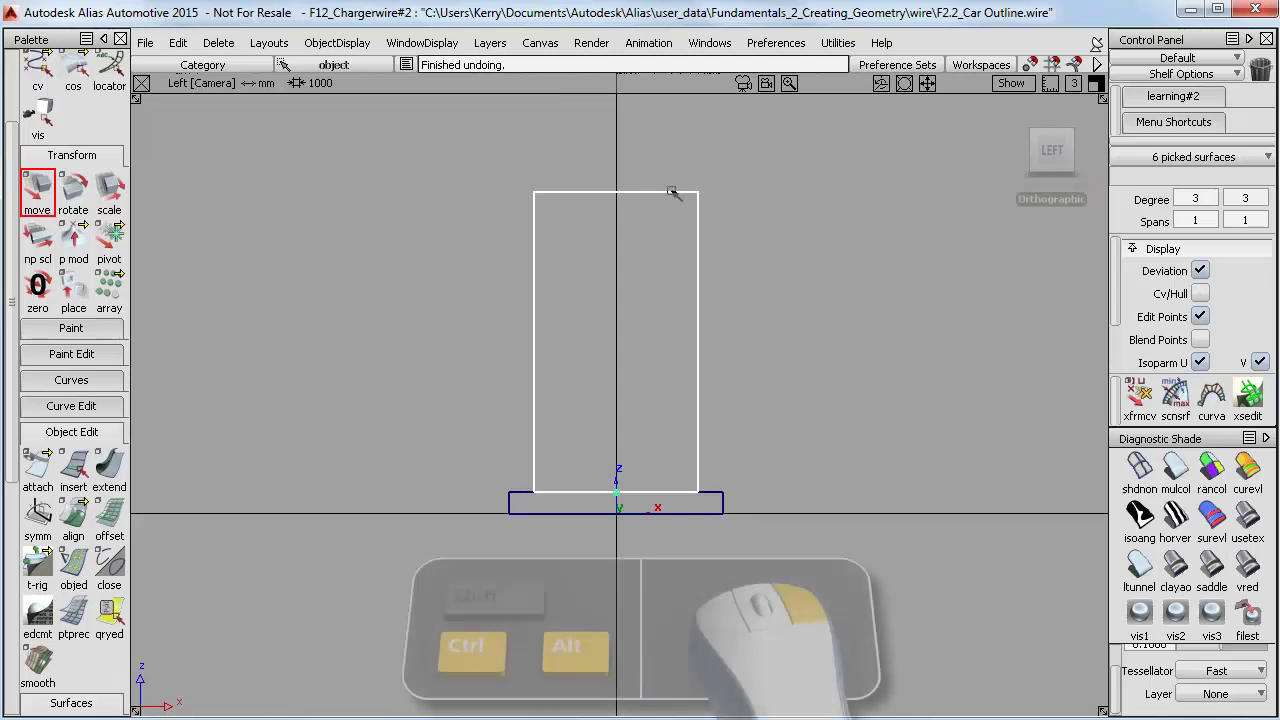
{"action": "left_click_drag", "start_coordinate": [672, 192], "coordinate": [672, 192], "text": "ctrl+alt"}
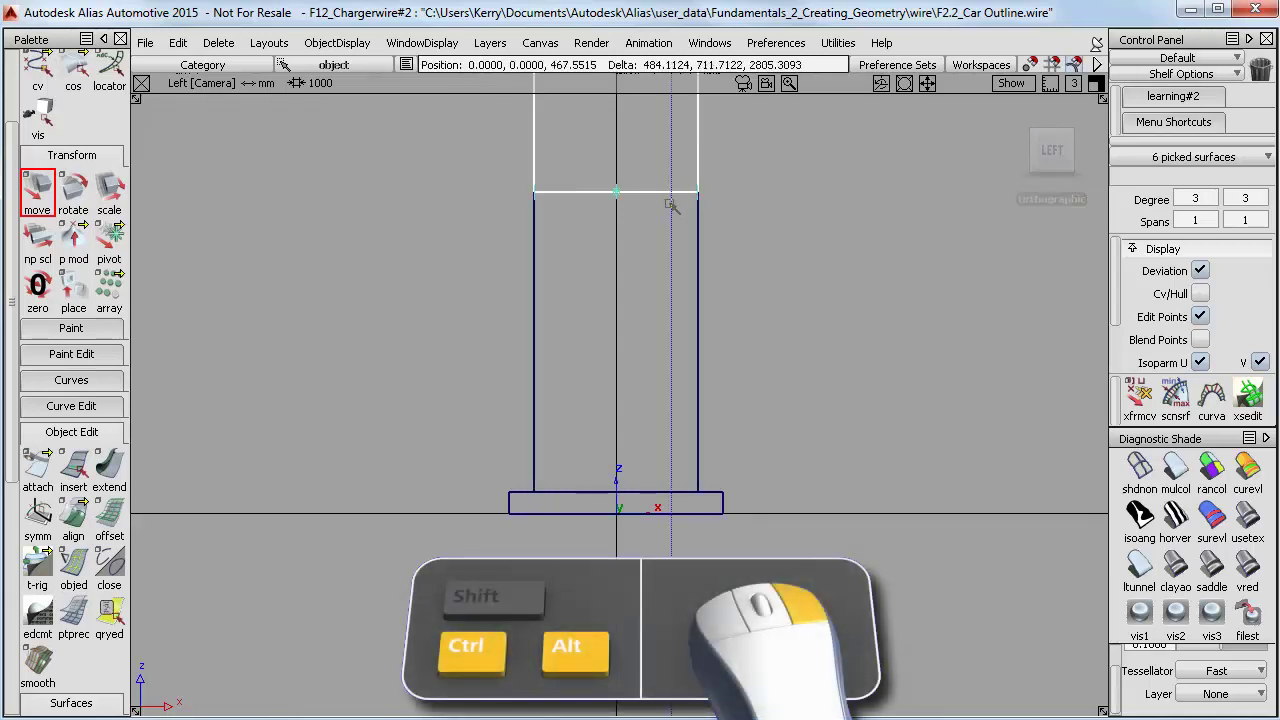
{"action": "middle_click_drag", "start_coordinate": [771, 257], "coordinate": [739, 361], "text": "alt+shift"}
- Scale the upper block's height down to a short band from its base pivot, and paste a copy of the band in place
{"action": "left_click", "coordinate": [36, 238]}
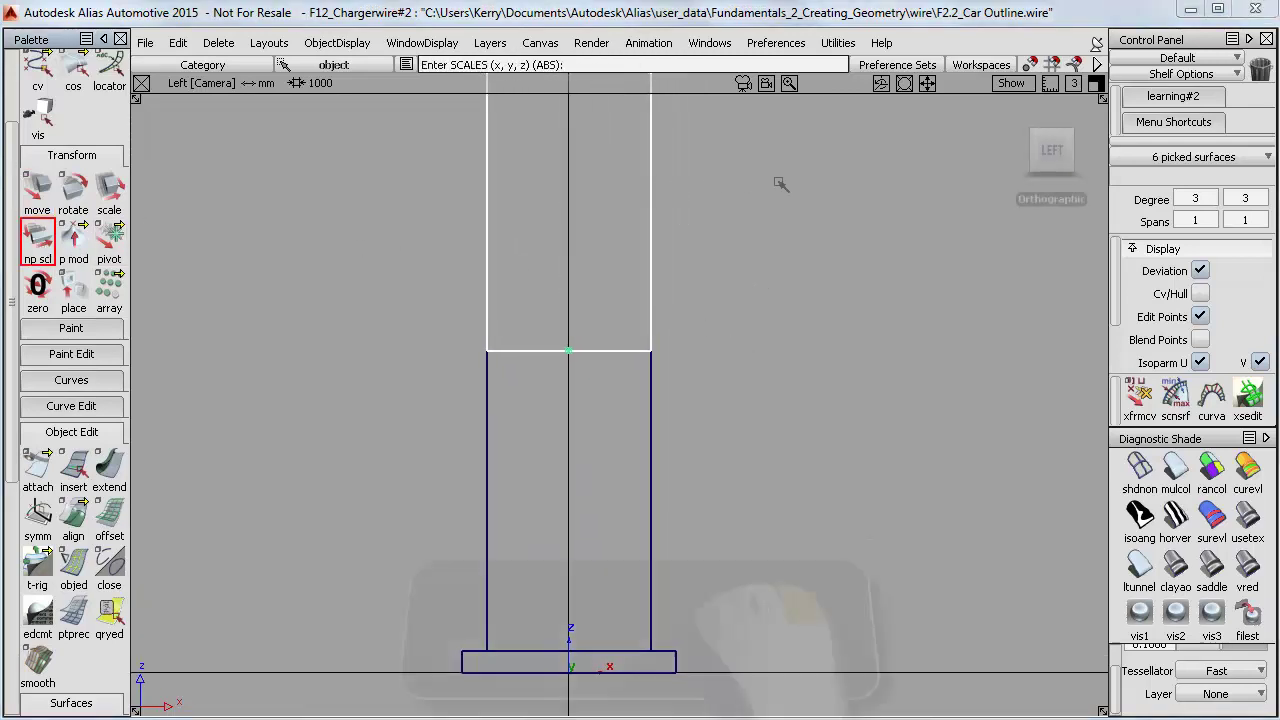
{"action": "right_click_drag", "start_coordinate": [760, 295], "coordinate": [755, 434]}
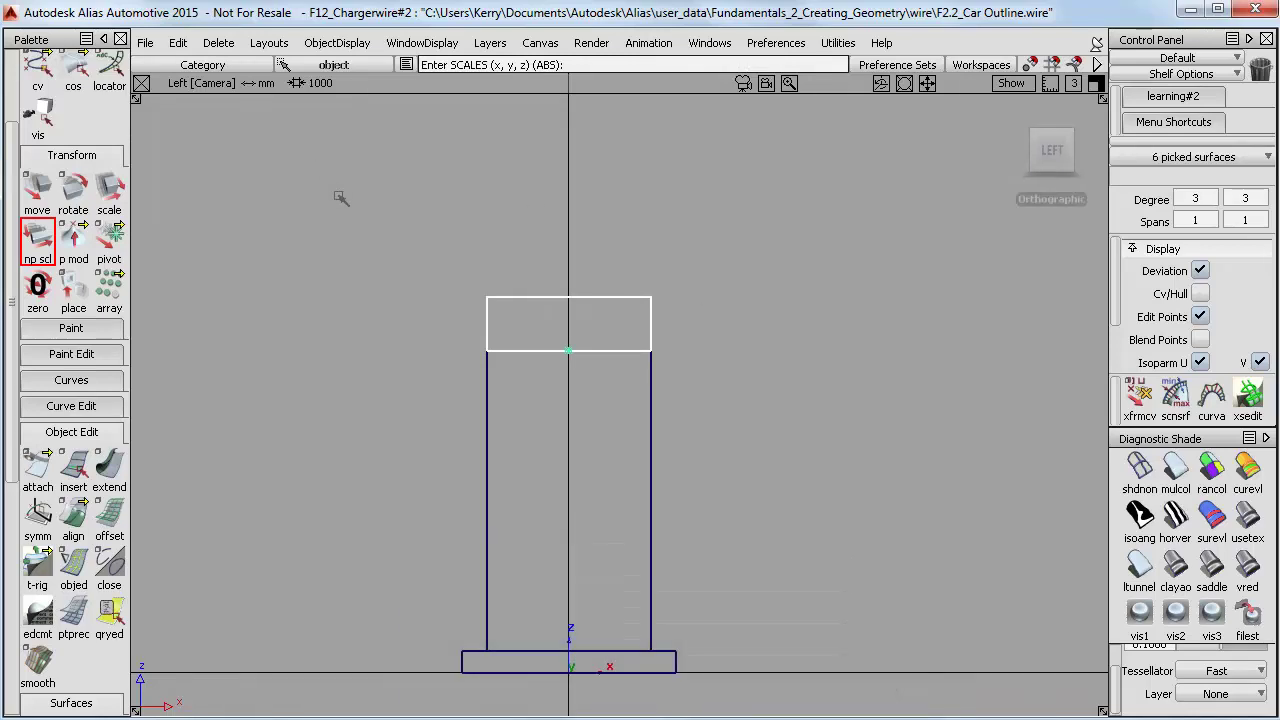
{"action": "key", "text": "ctrl+c"}
{"action": "key", "text": "ctrl+v"}
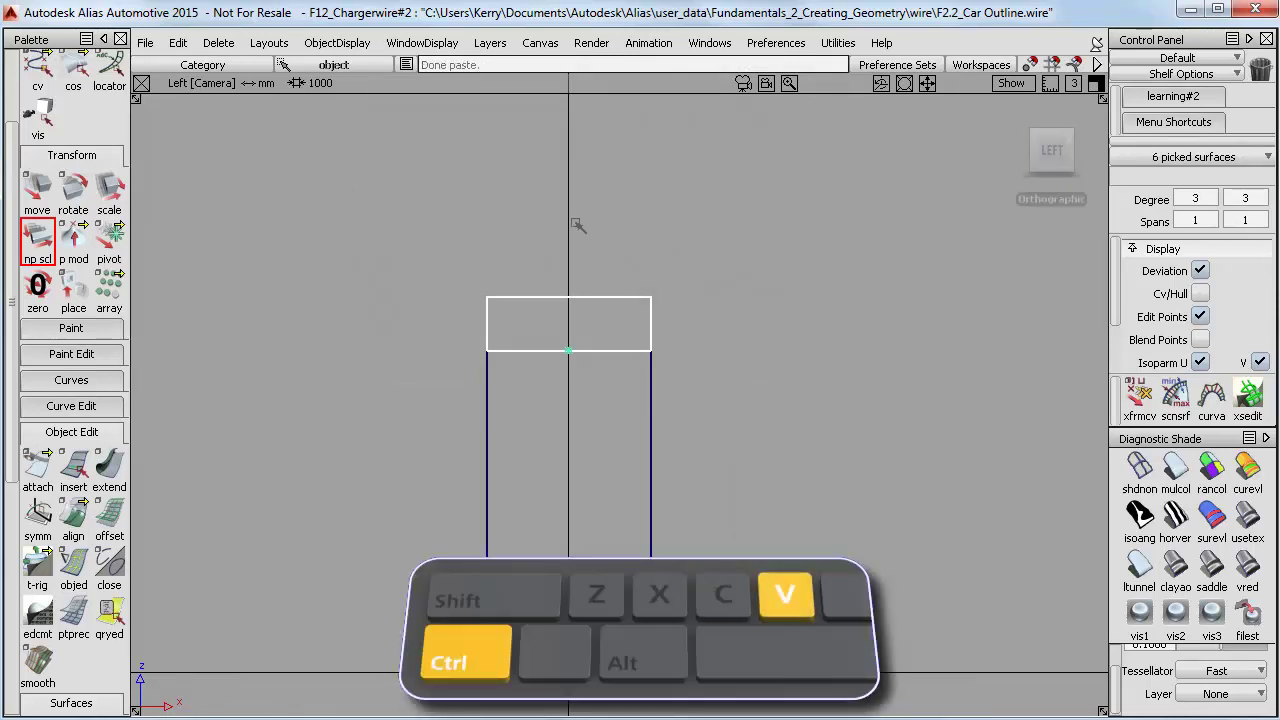
- Curve-snap the copied band vertically onto the first band's upper edge, and scale its height up from the base pivot
{"action": "left_click", "coordinate": [38, 190]}
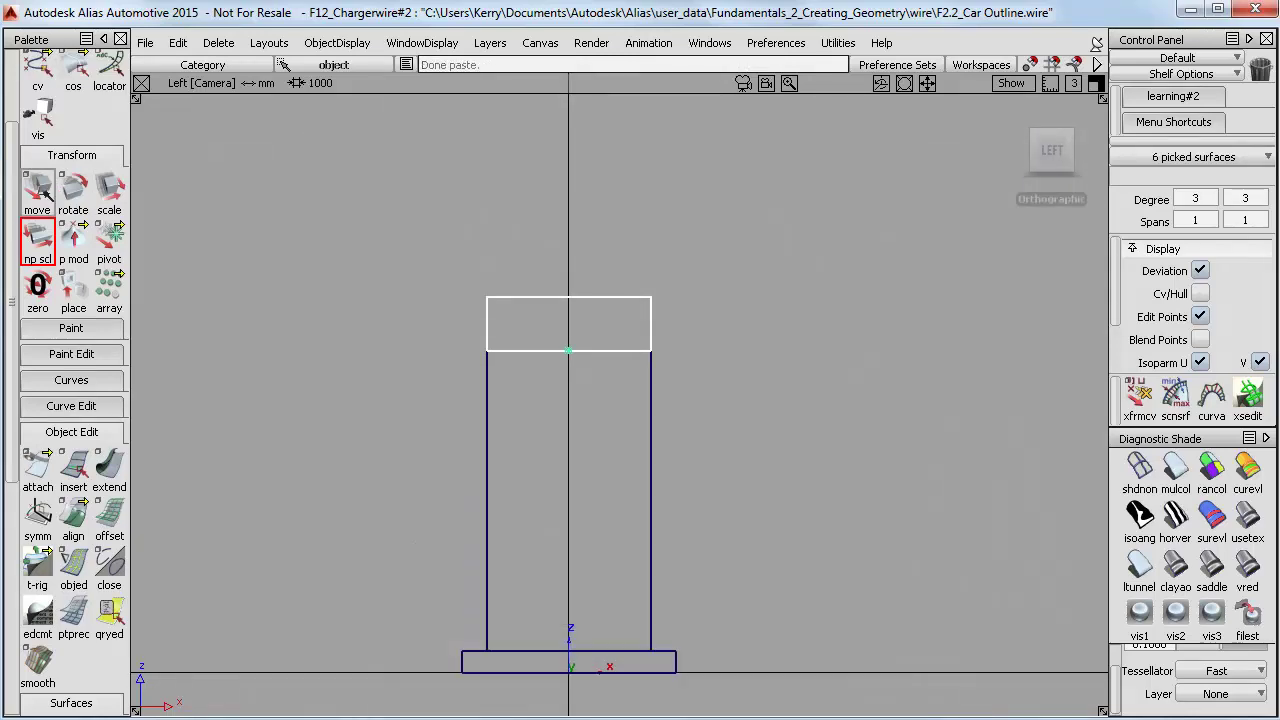
{"action": "right_click", "coordinate": [606, 299], "text": "ctrl+alt"}
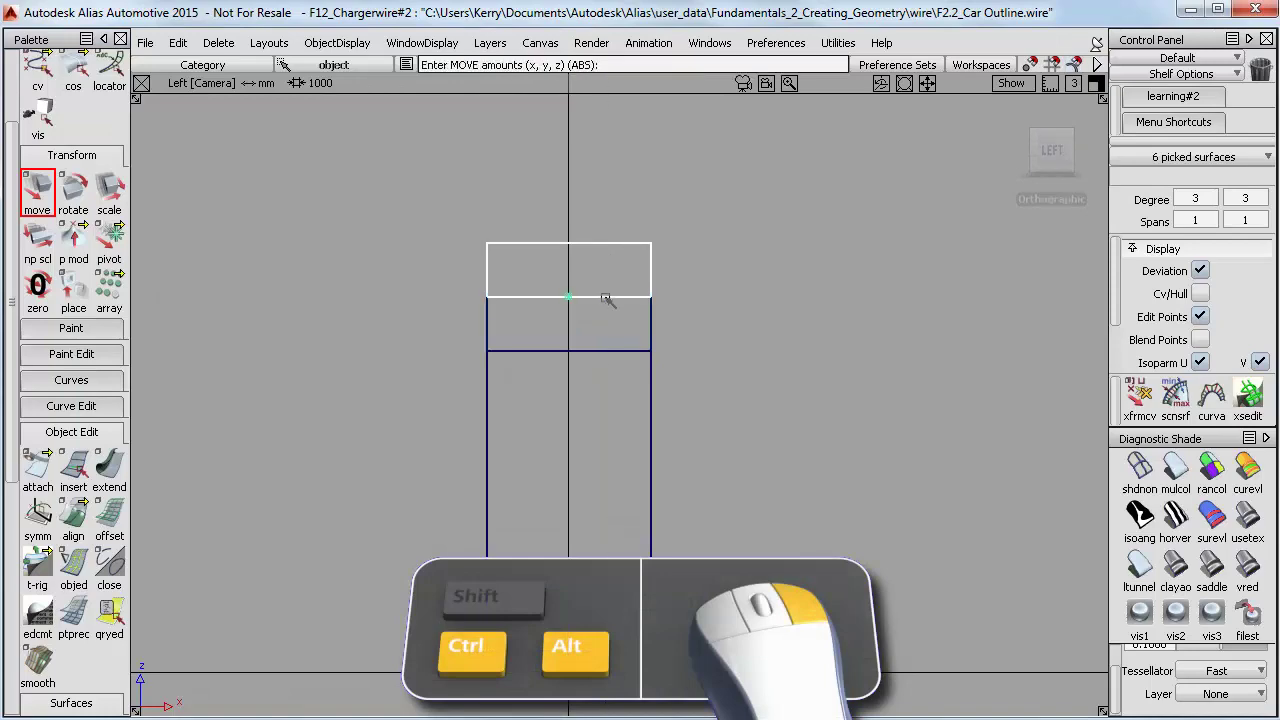
{"action": "left_click", "coordinate": [33, 250]}
{"action": "right_click_drag", "start_coordinate": [820, 297], "coordinate": [828, 238]}
- Clear the selection and display the stacked blocks with diagnostic shading in the perspective view
{"action": "left_click_drag", "start_coordinate": [655, 265], "coordinate": [851, 330], "text": "alt+shift"}
{"action": "left_click_drag", "start_coordinate": [11, 174], "coordinate": [11, 104]}
{"action": "left_click", "coordinate": [42, 100]}
{"action": "left_click", "coordinate": [1139, 466]}
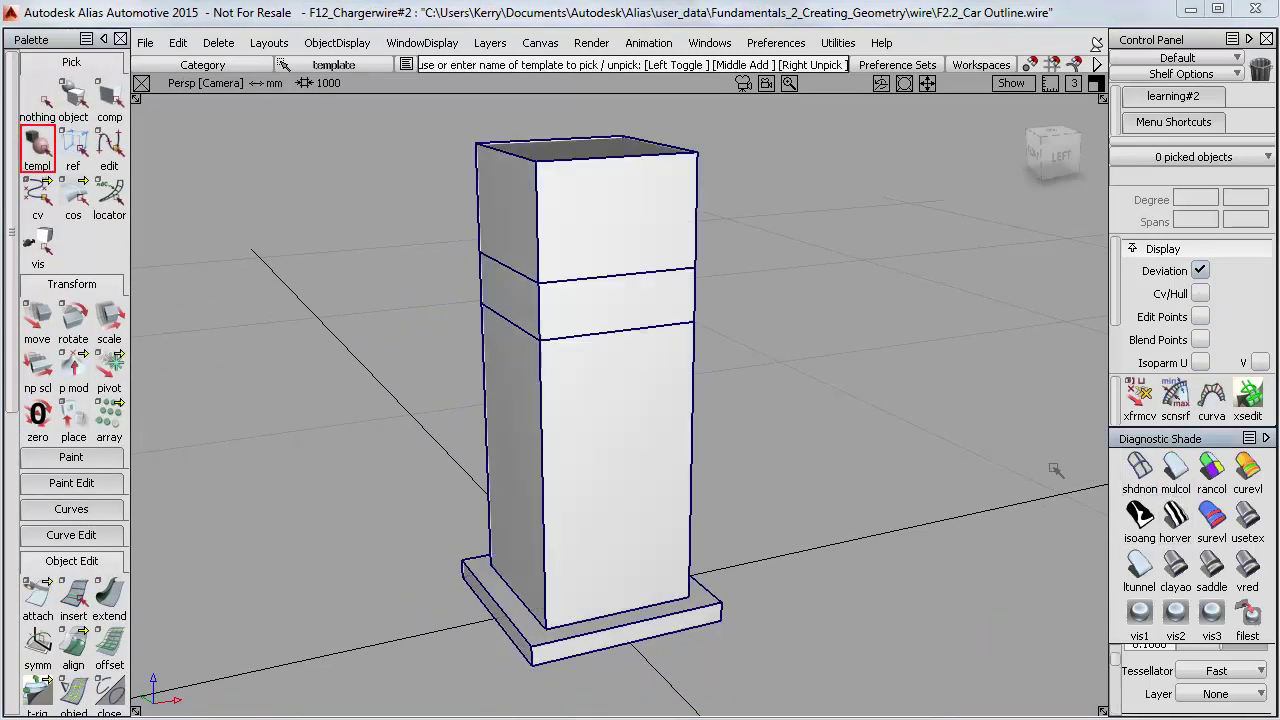
- Pick the top block, the column and the base slab, and set their shading color to near-black, RGB 25.50 each
{"action": "left_click", "coordinate": [72, 97]}
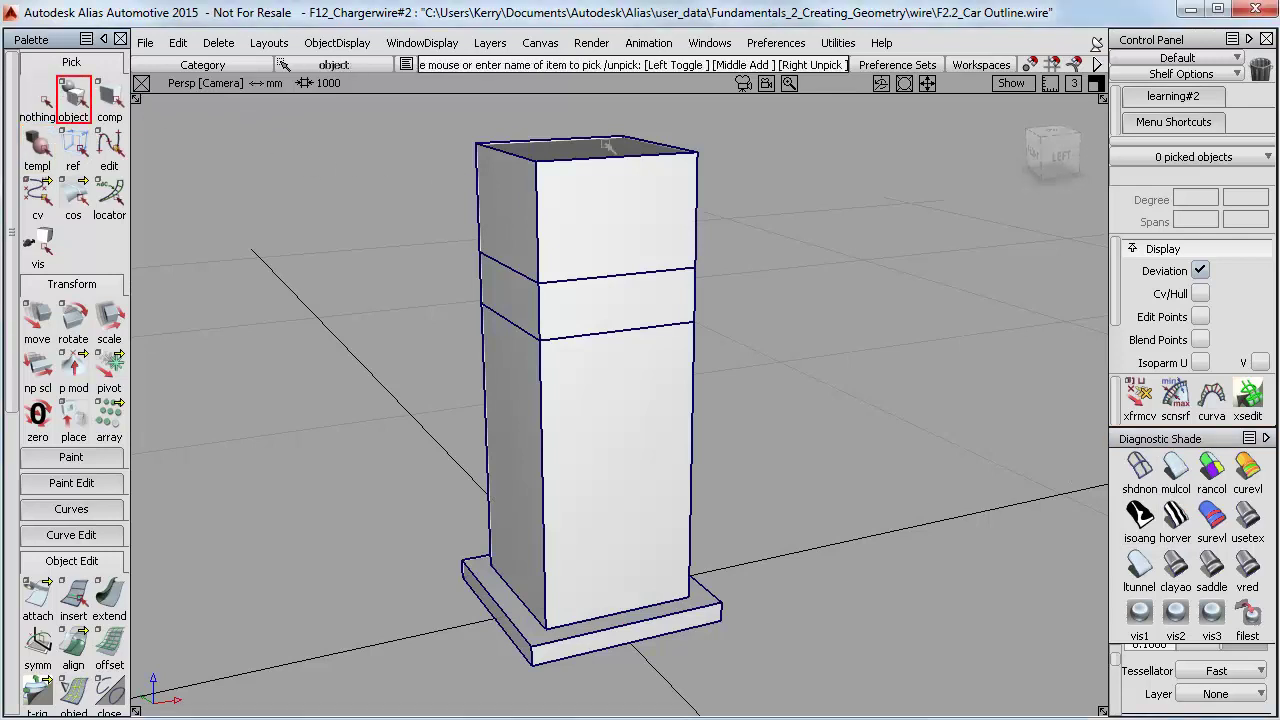
{"action": "left_click", "coordinate": [476, 165]}
{"action": "left_click_drag", "start_coordinate": [471, 402], "coordinate": [716, 681]}
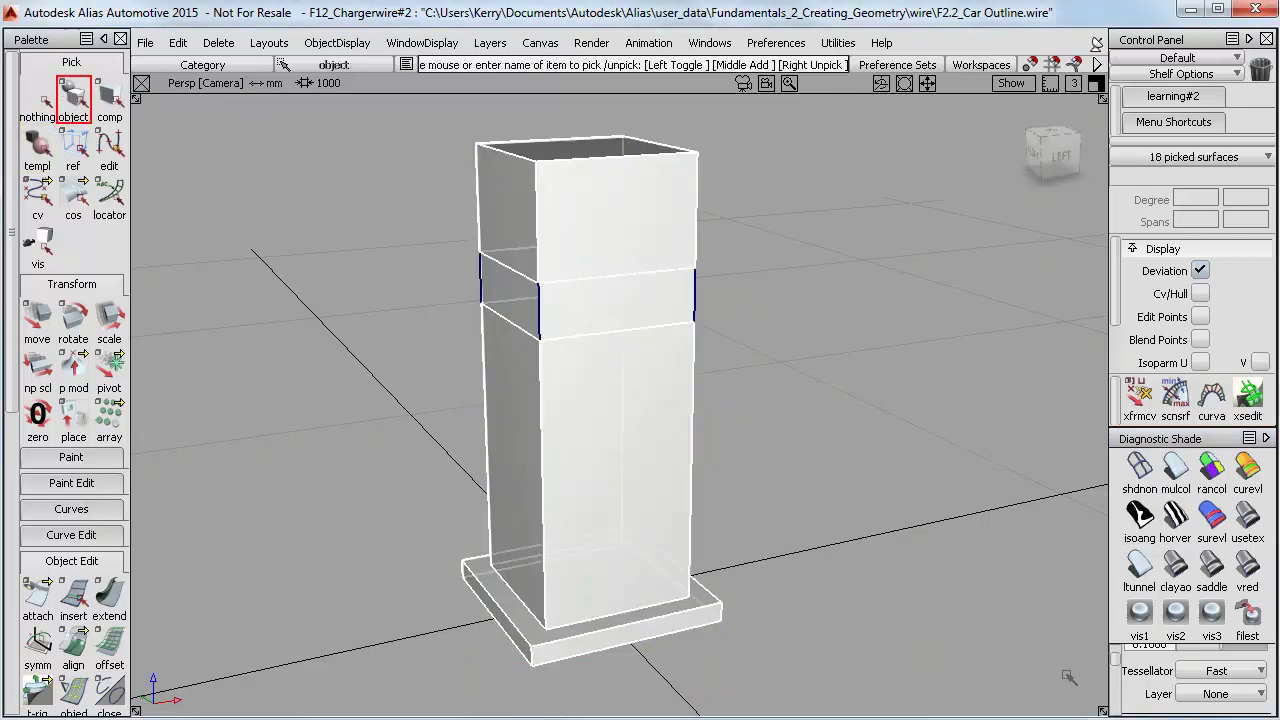
{"action": "scroll", "coordinate": [1117, 677], "scroll_direction": "down", "scroll_amount": 3}
{"action": "scroll", "coordinate": [1117, 677], "scroll_direction": "down", "scroll_amount": 1}
{"action": "left_click", "coordinate": [1132, 678]}
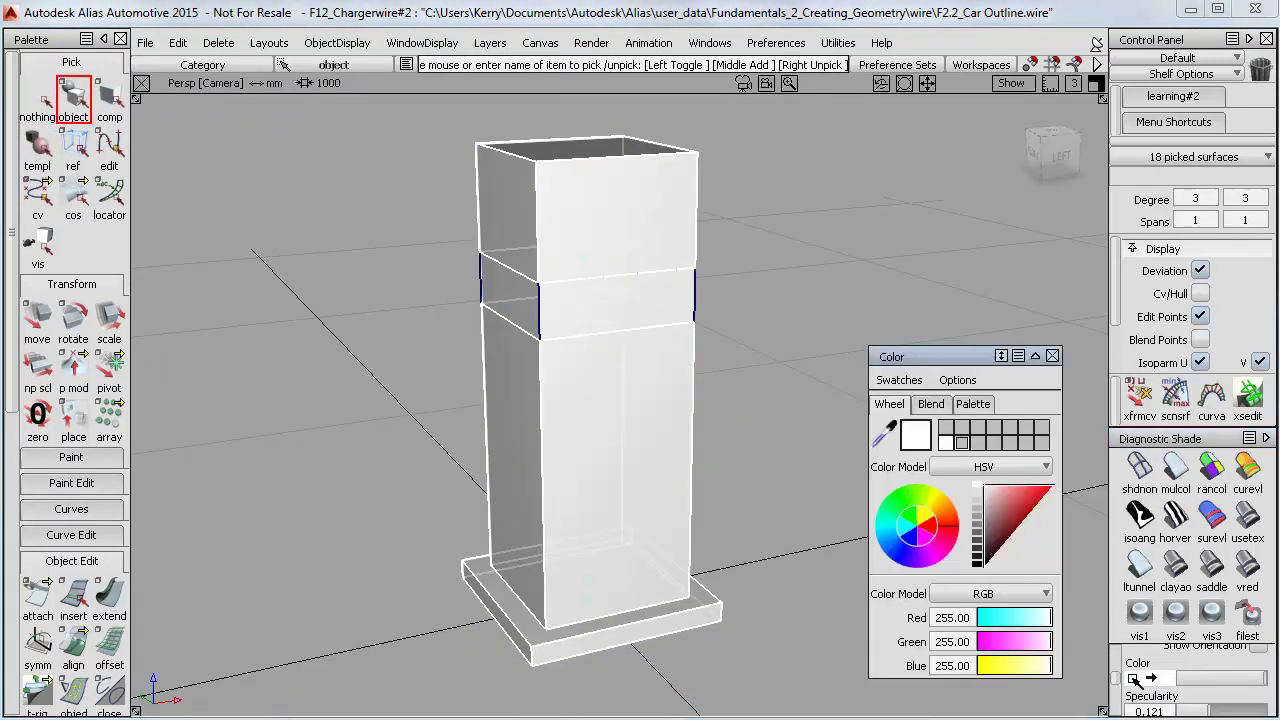
{"action": "left_click", "coordinate": [984, 560]}
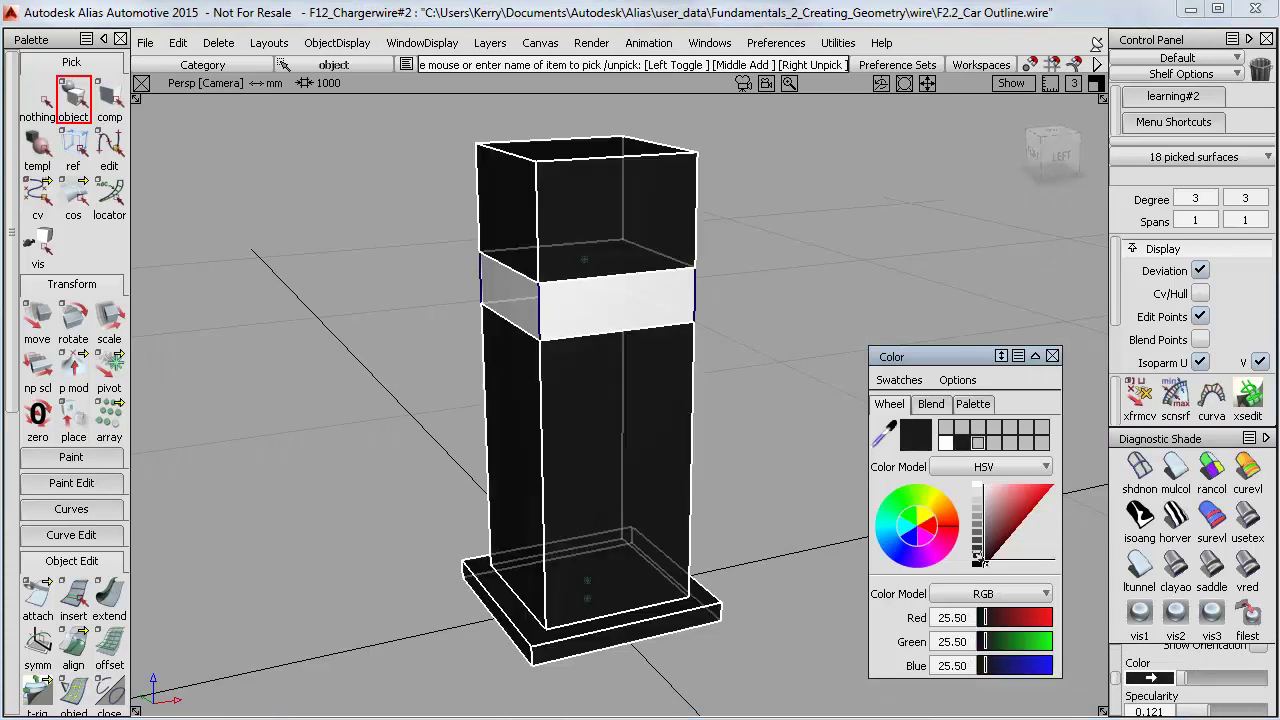
- Pick only the short band below the top block and set its shading color to yellow
{"action": "left_click", "coordinate": [44, 98]}
{"action": "left_click", "coordinate": [73, 100]}
{"action": "left_click", "coordinate": [541, 294]}
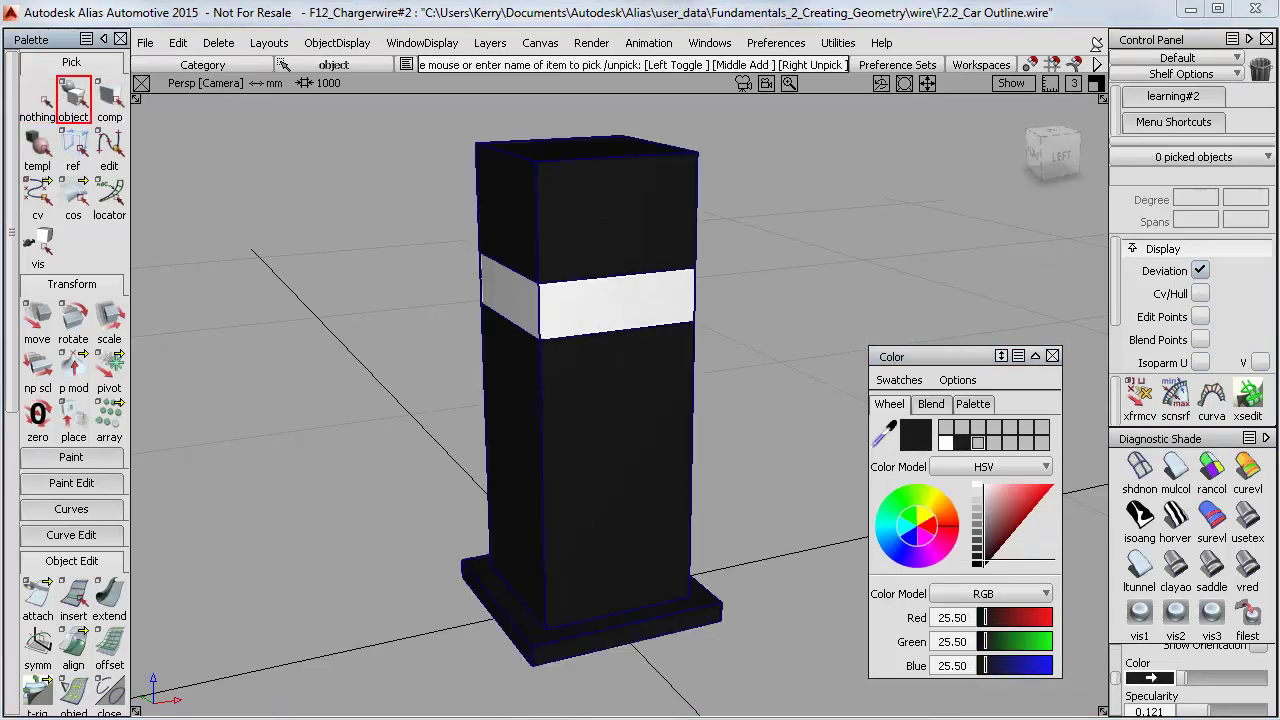
{"action": "left_click", "coordinate": [927, 520]}
{"action": "left_click", "coordinate": [1052, 357]}
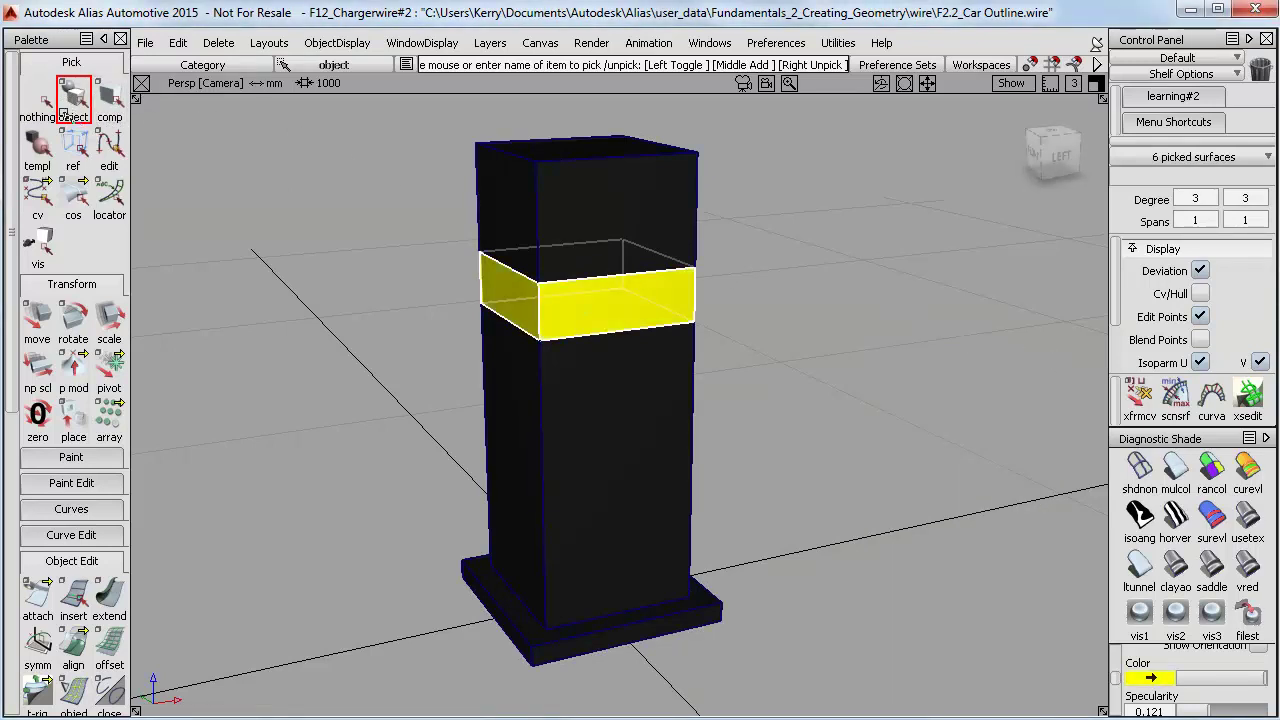
- Pick only the top block and move it straight up to leave a small gap above the yellow band
{"action": "left_click", "coordinate": [45, 100]}
{"action": "left_click", "coordinate": [524, 154]}
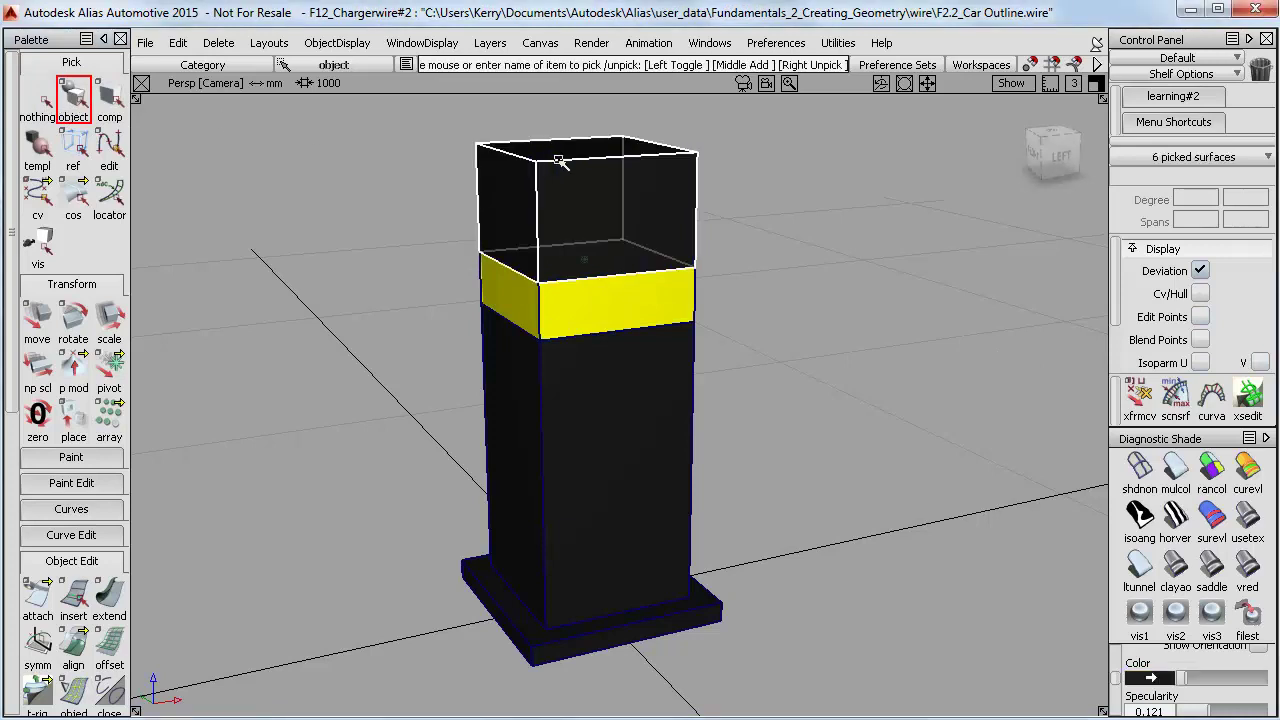
{"action": "left_click", "coordinate": [40, 324]}
{"action": "right_click_drag", "start_coordinate": [294, 314], "coordinate": [289, 285]}
{"action": "left_click_drag", "start_coordinate": [686, 411], "coordinate": [649, 376], "text": "alt+shift"}
{"action": "middle_click_drag", "start_coordinate": [649, 376], "coordinate": [649, 411], "text": "alt+shift"}
{"action": "right_click_drag", "start_coordinate": [649, 411], "coordinate": [657, 411], "text": "alt+shift"}
{"action": "middle_click_drag", "start_coordinate": [628, 362], "coordinate": [628, 373], "text": "alt+shift"}
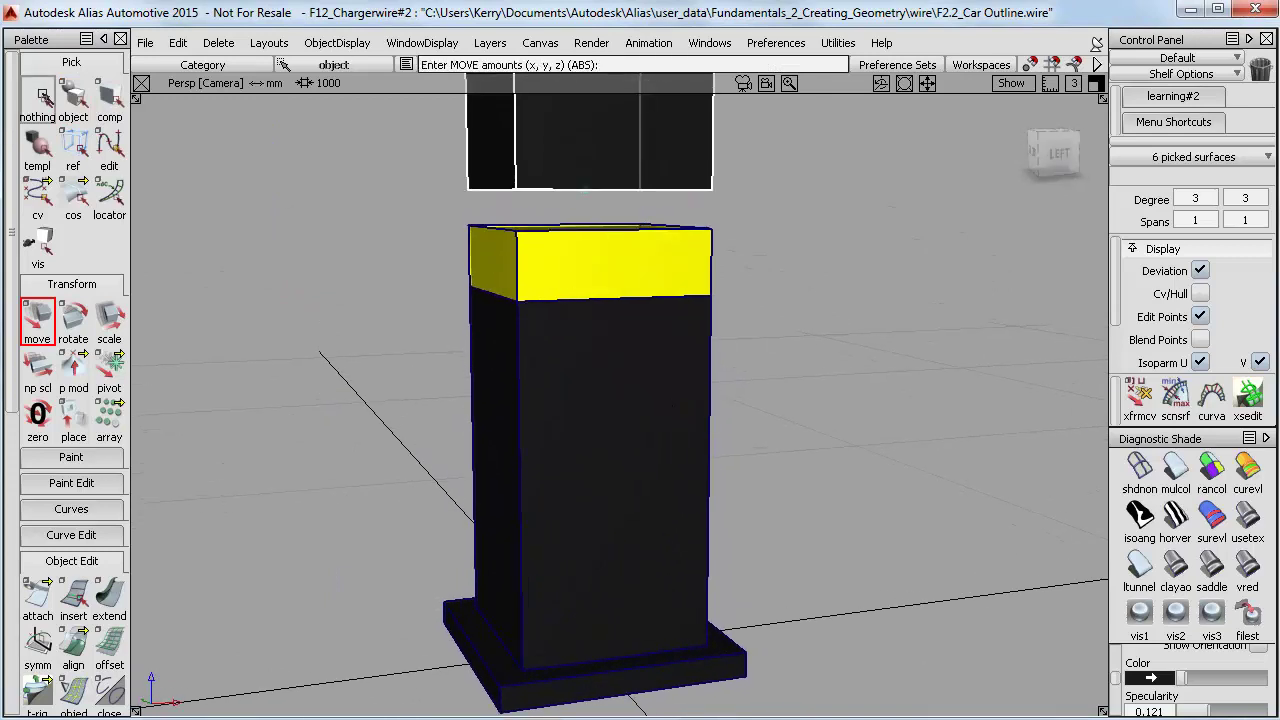
- Pick only the yellow band and scale its height up by eye from its base pivot towards the top block
{"action": "left_click", "coordinate": [45, 96]}
{"action": "left_click", "coordinate": [75, 98]}
{"action": "left_click", "coordinate": [487, 231]}
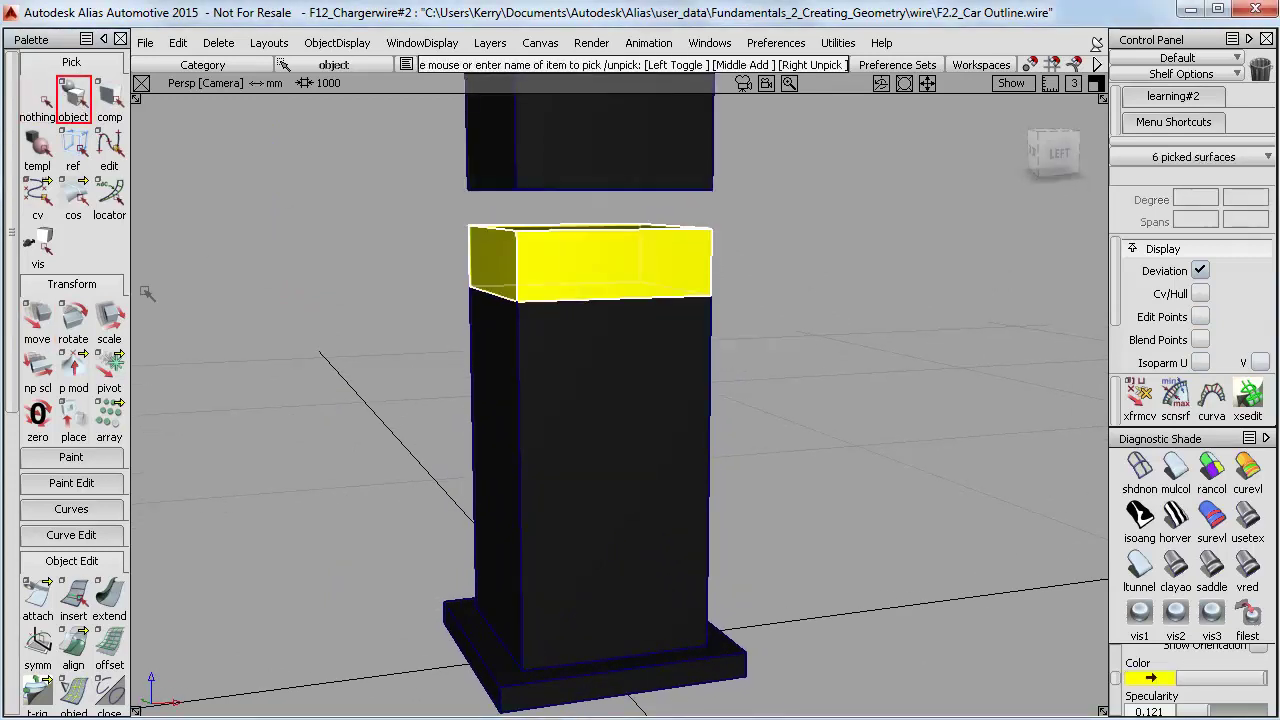
{"action": "left_click", "coordinate": [37, 368]}
{"action": "right_click_drag", "start_coordinate": [230, 312], "coordinate": [264, 284]}
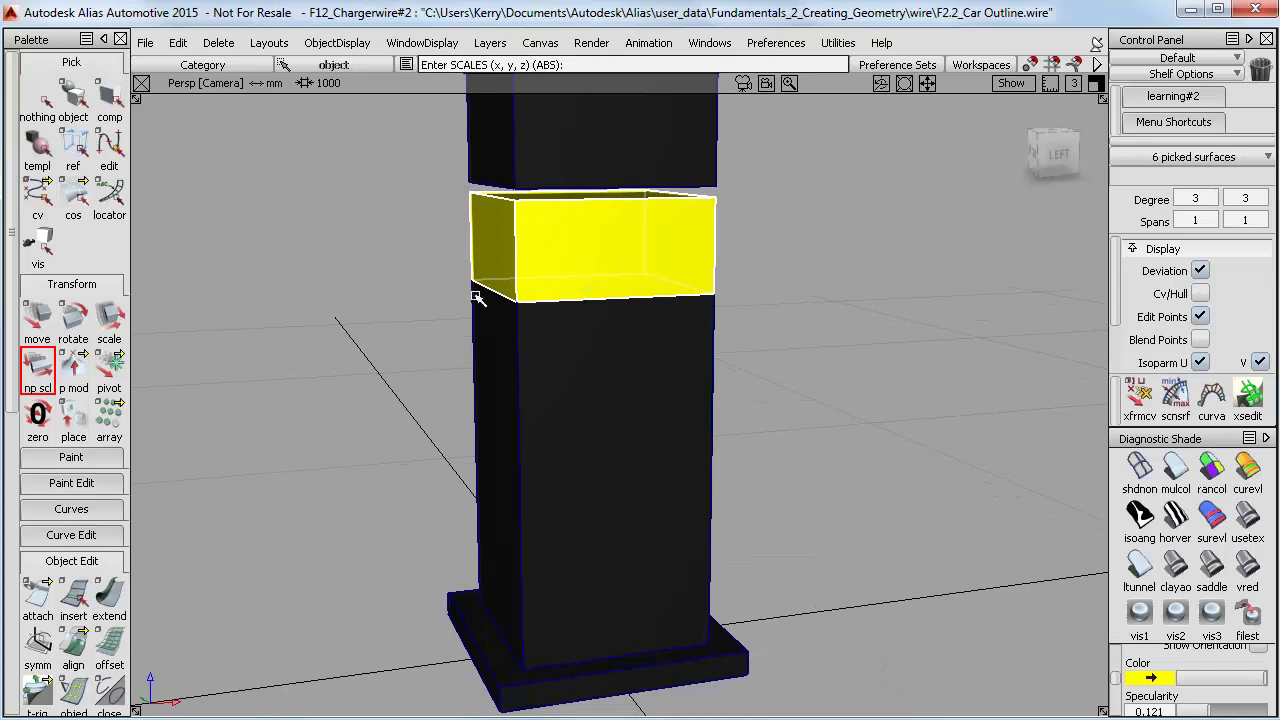
- Display the yellow band's CVs and hulls, and pick only the row of CVs along its upper edge
{"action": "left_click", "coordinate": [1199, 298]}
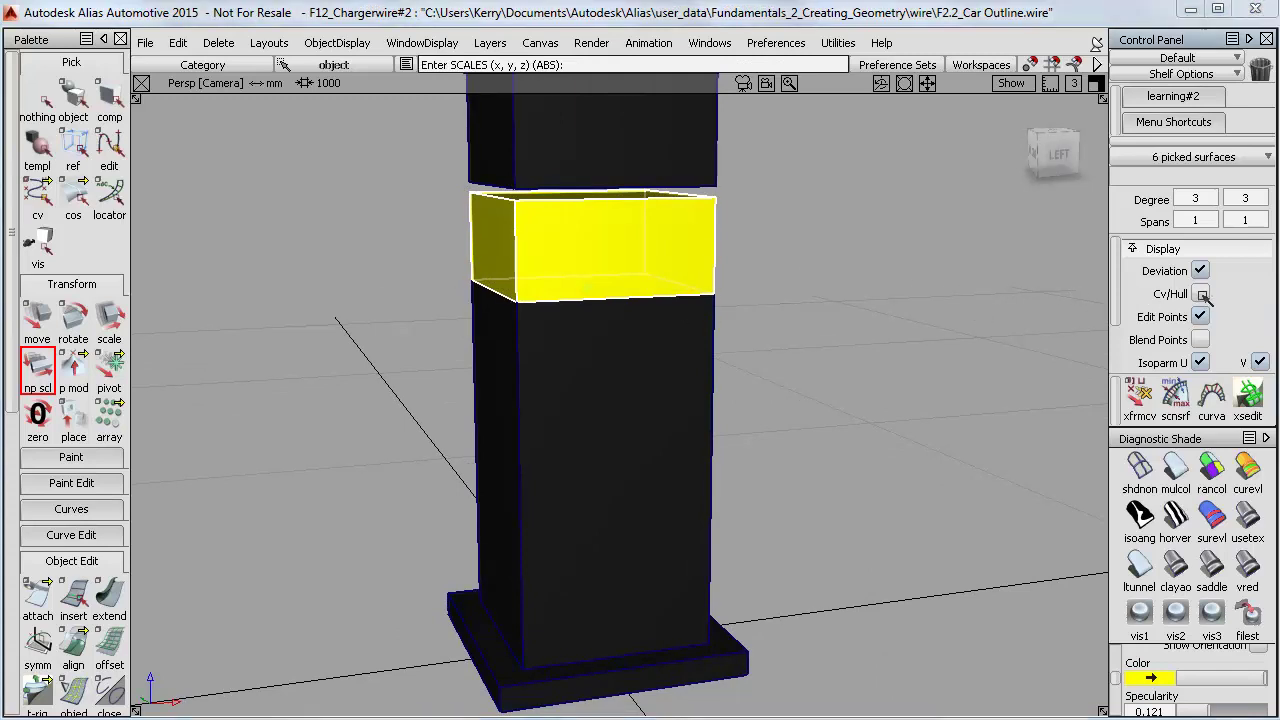
{"action": "left_click_drag", "start_coordinate": [956, 384], "coordinate": [790, 388], "text": "alt+shift"}
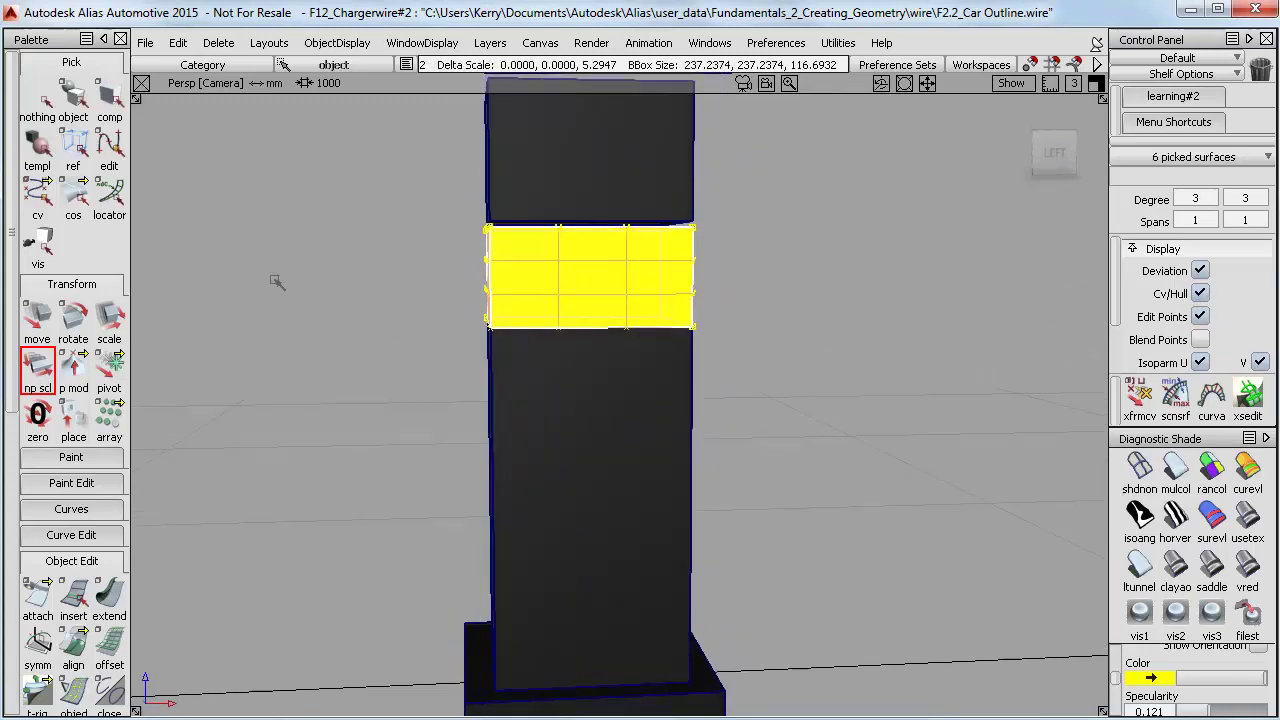
{"action": "left_click", "coordinate": [40, 96]}
{"action": "left_click", "coordinate": [42, 188]}
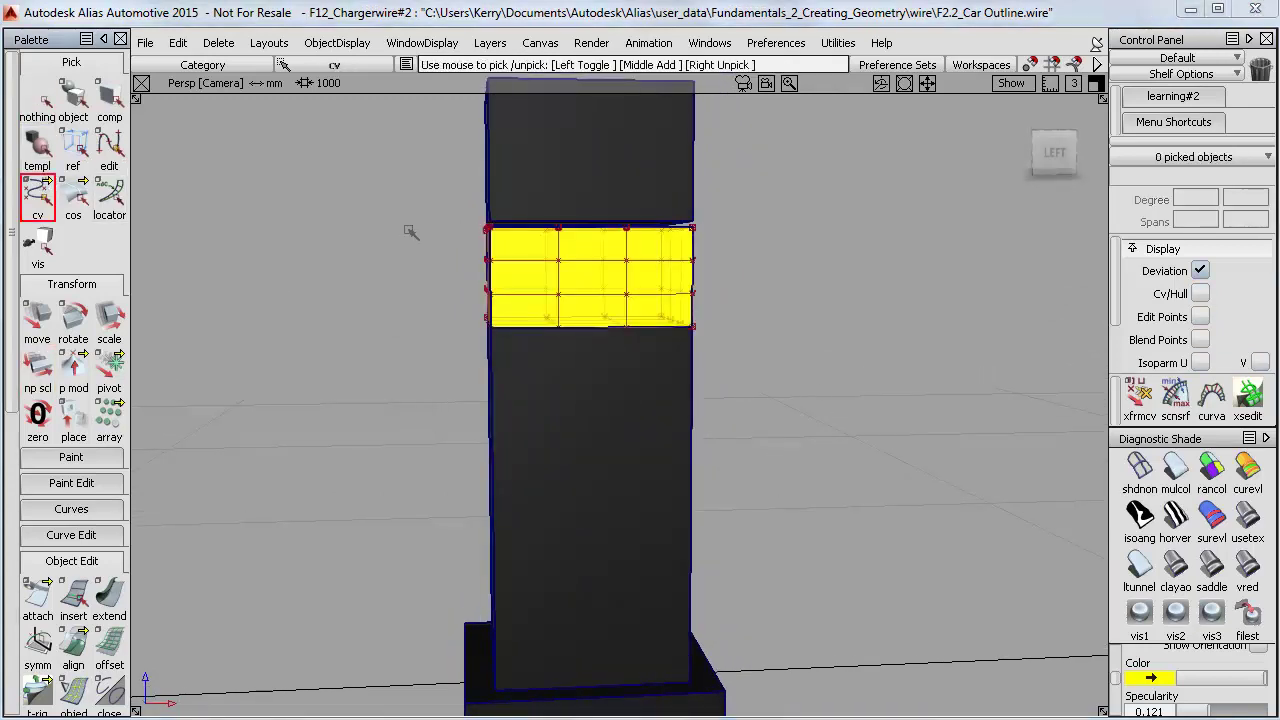
{"action": "left_click_drag", "start_coordinate": [446, 200], "coordinate": [831, 271]}
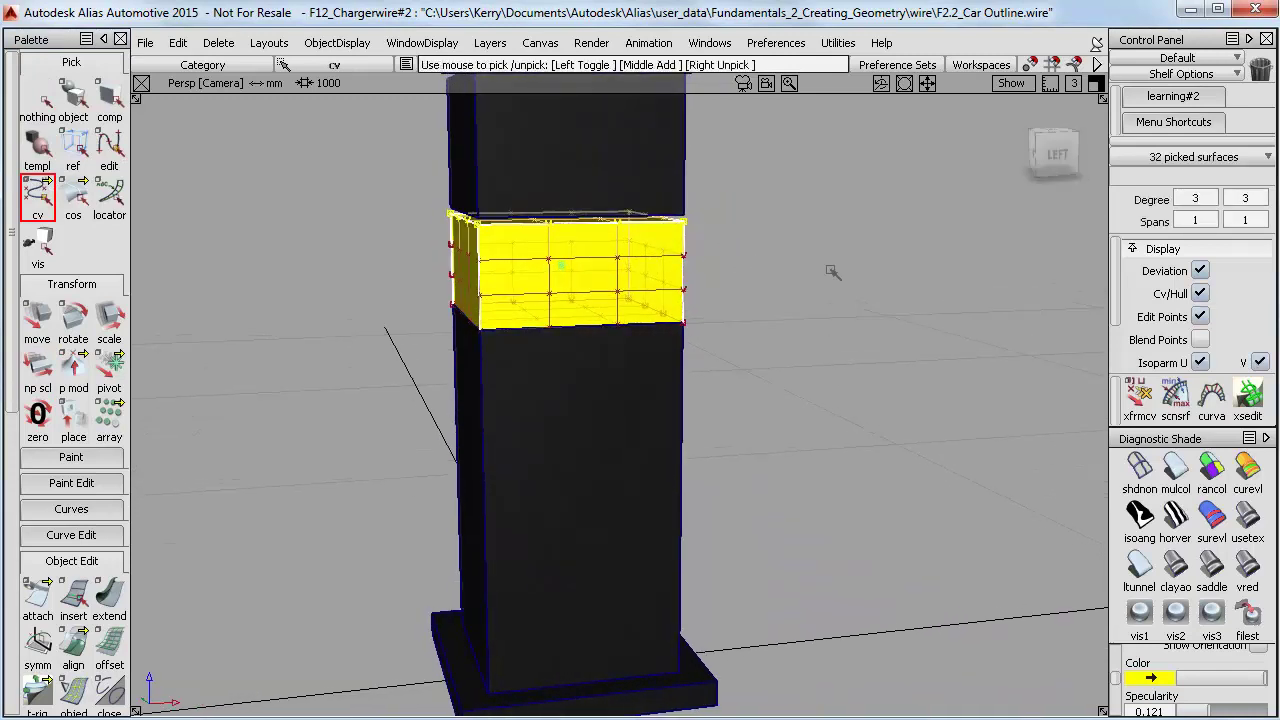
- Move the picked CVs straight up in the Left view, curve-snapping them to the top block's lower edge
{"action": "left_click", "coordinate": [1057, 155]}
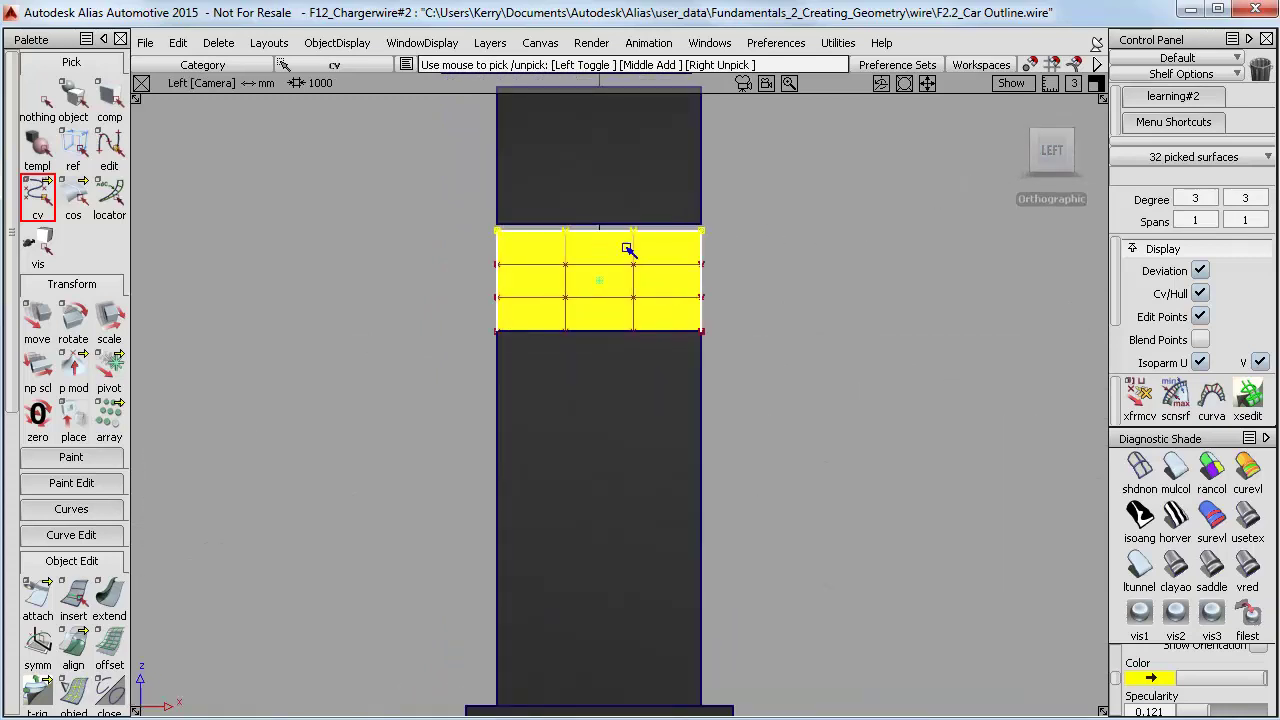
{"action": "left_click", "coordinate": [42, 317]}
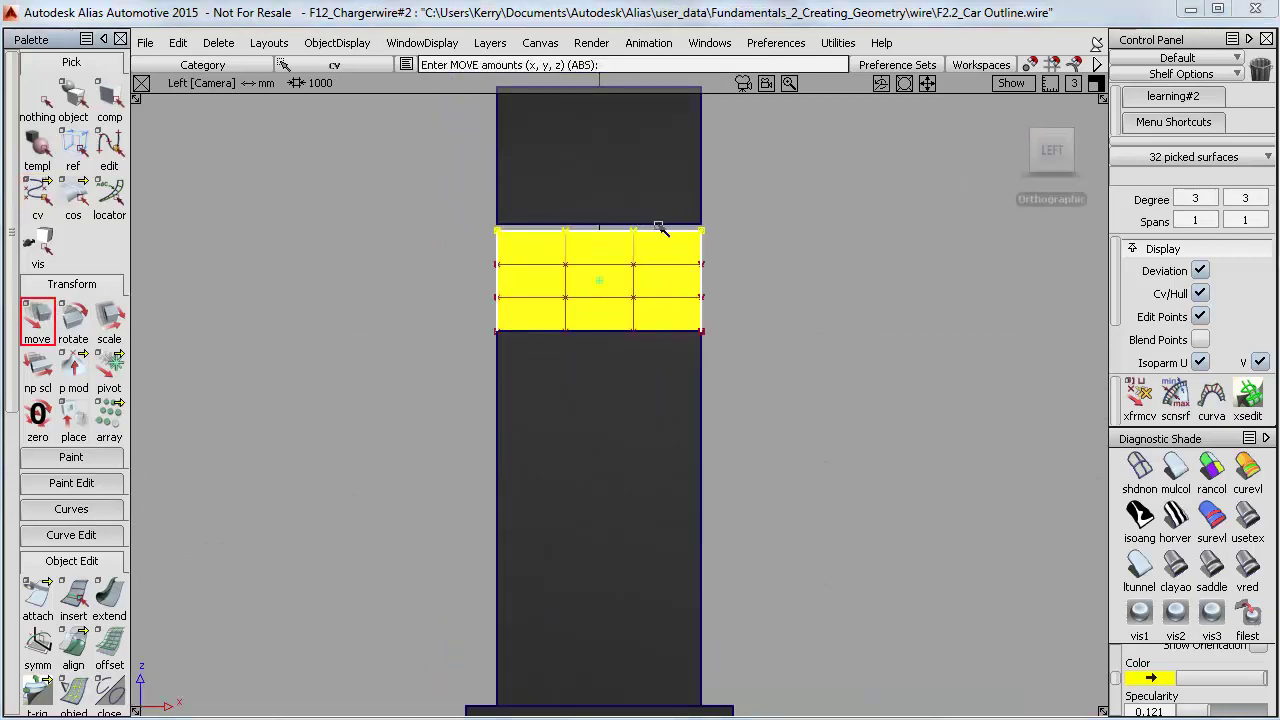
{"action": "right_click_drag", "start_coordinate": [670, 225], "coordinate": [673, 222], "text": "ctrl+alt"}
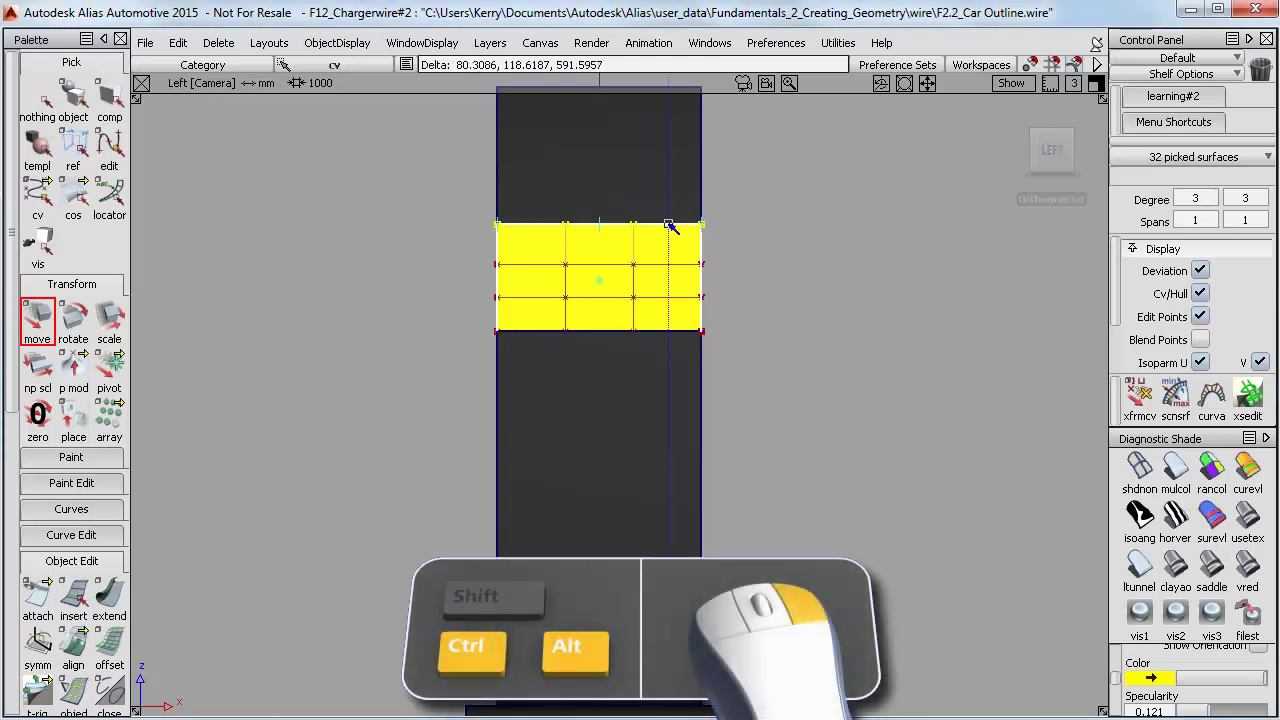
- Hide the CVs and hulls of the picked surfaces, clear the selection, and review the whole stack in the perspective view
{"action": "left_click_drag", "start_coordinate": [489, 281], "coordinate": [566, 337], "text": "alt+shift"}
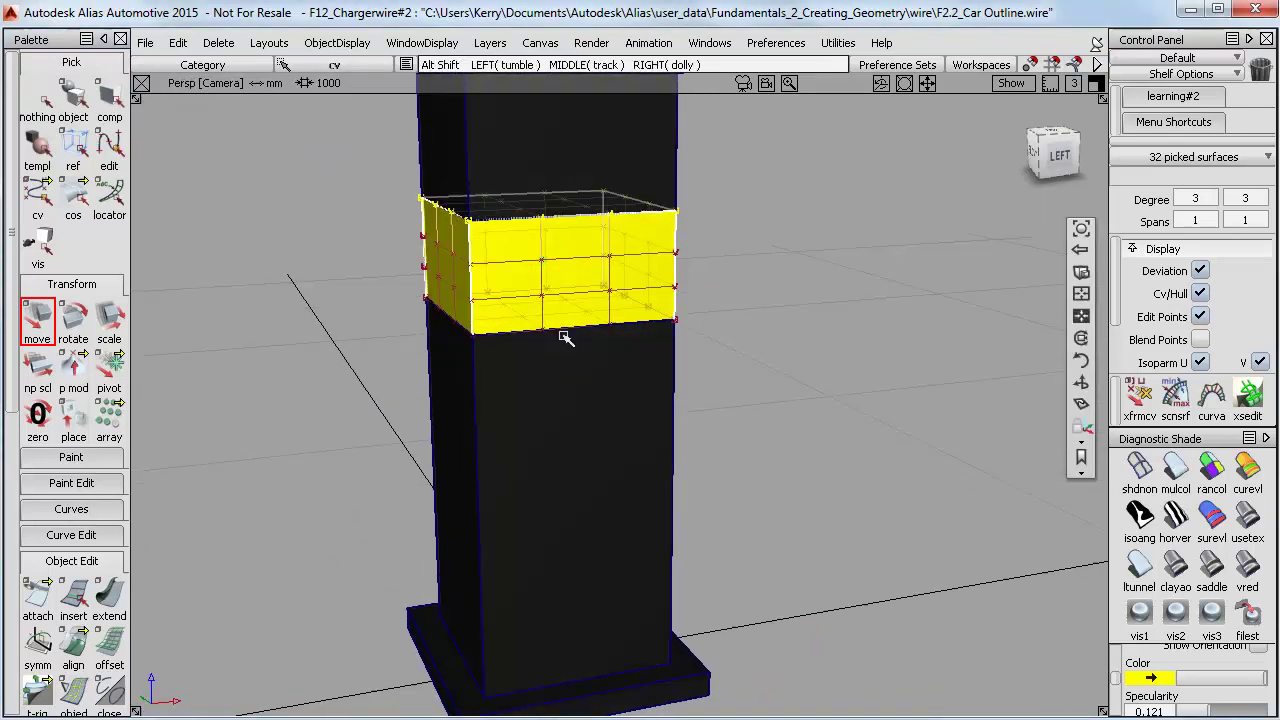
{"action": "left_click", "coordinate": [1199, 293]}
{"action": "left_click", "coordinate": [41, 88]}
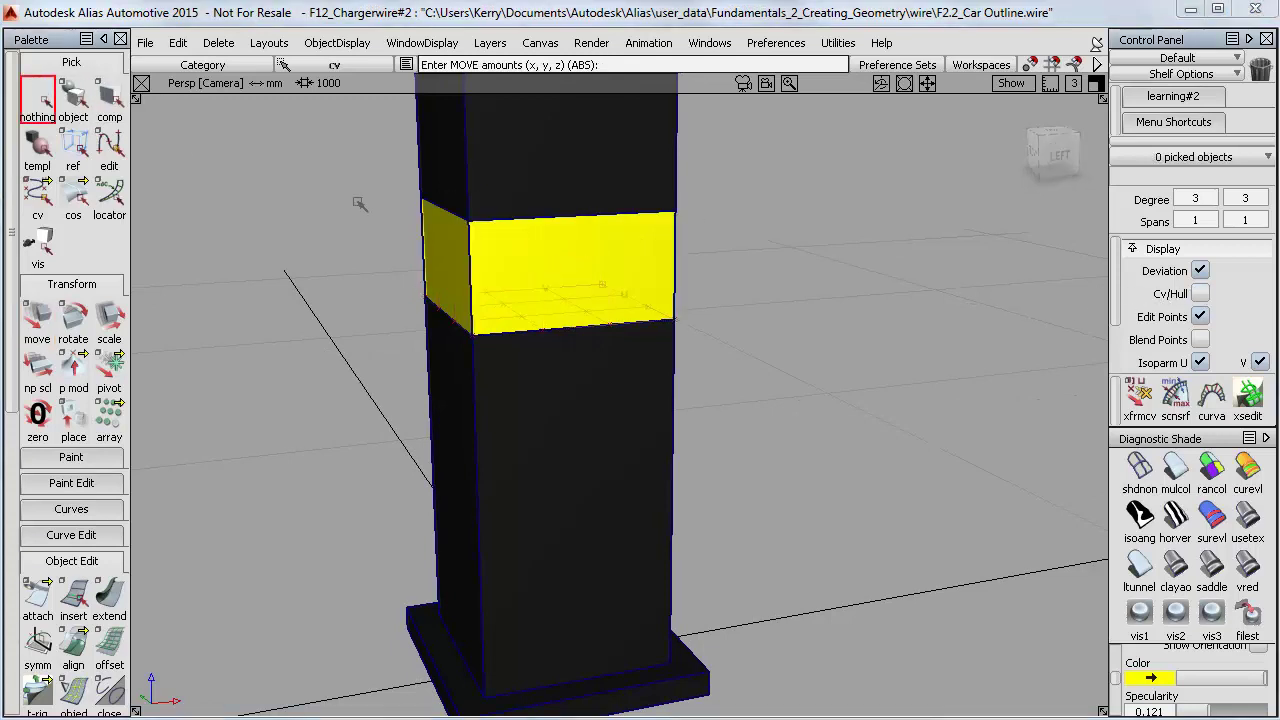
{"action": "right_click_drag", "start_coordinate": [531, 240], "coordinate": [494, 264], "text": "alt+shift"}
{"action": "middle_click_drag", "start_coordinate": [517, 252], "coordinate": [526, 240], "text": "alt+shift"}
{"action": "left_click_drag", "start_coordinate": [526, 240], "coordinate": [606, 229], "text": "alt+shift"}
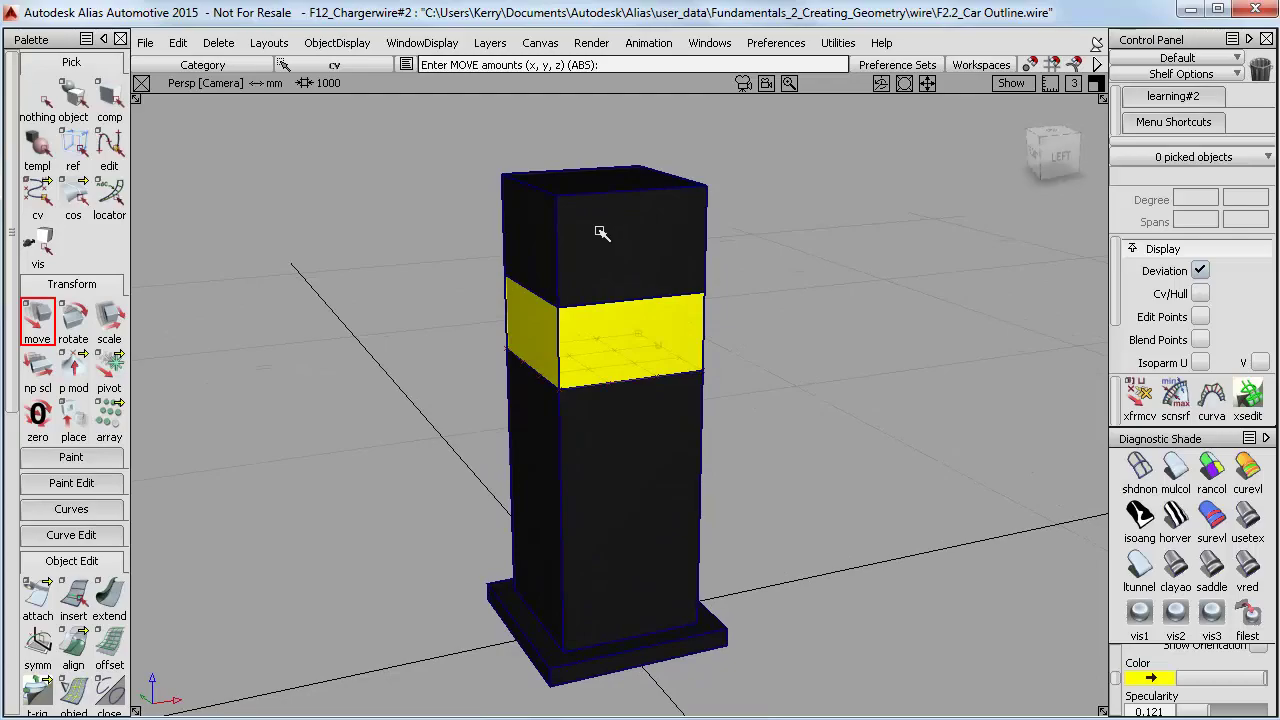